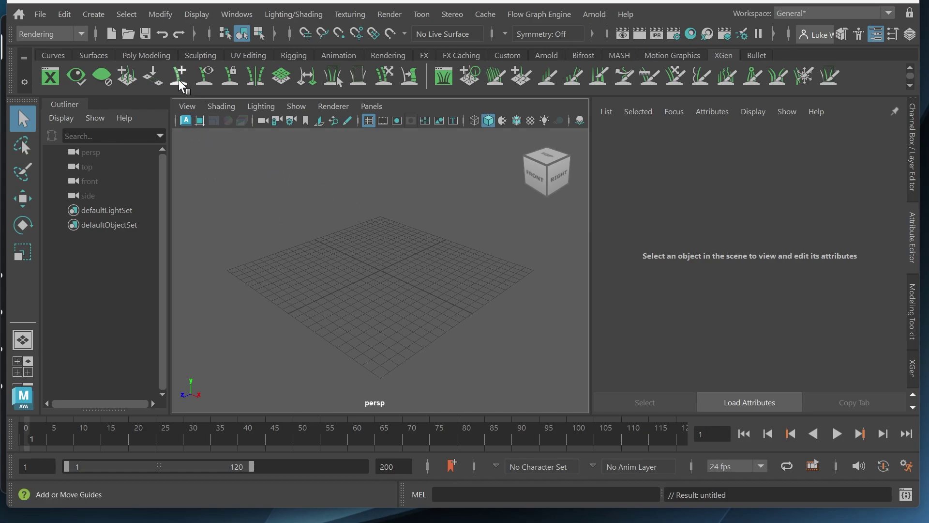
# Step: Create a polygon sphere at the origin from the Poly Modeling shelf
pyautogui.click(138, 55)
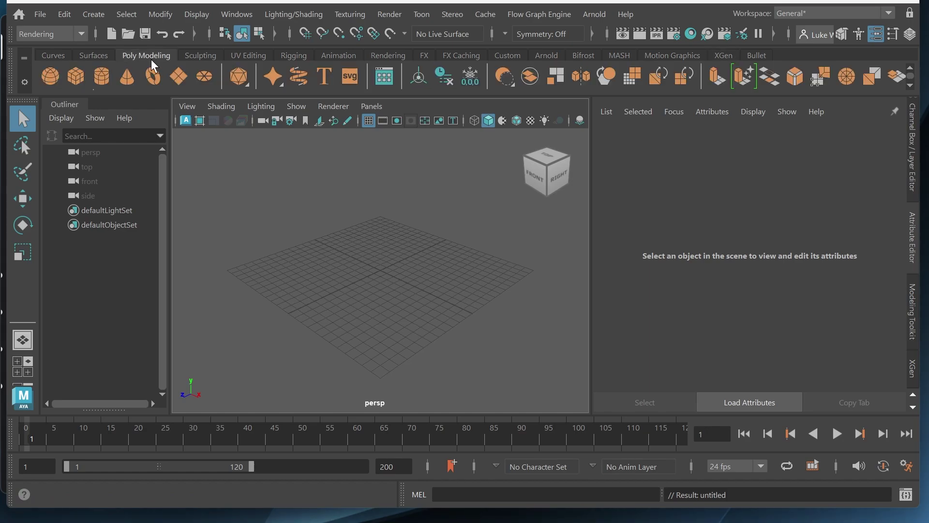
pyautogui.click(50, 76)
pyautogui.press('r')
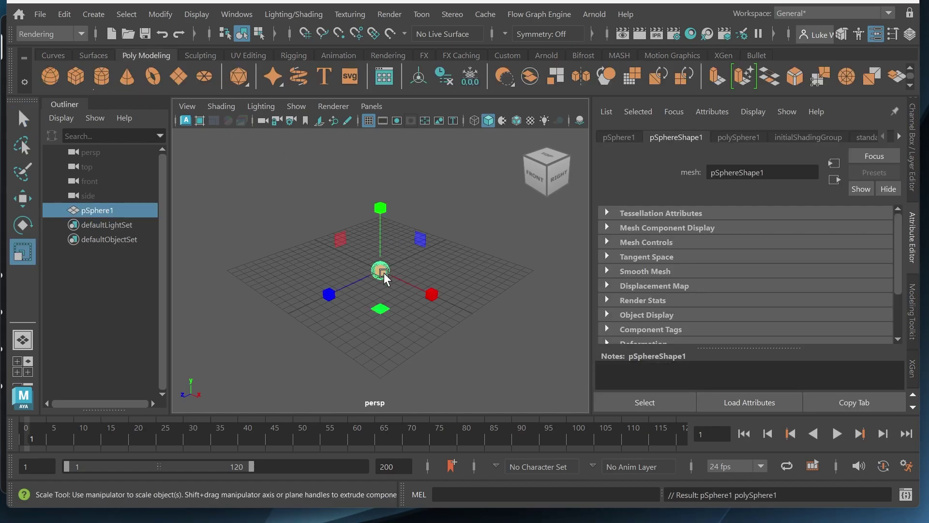
pyautogui.keyDown('alt'); pyautogui.moveTo(402, 280); pyautogui.dragTo(541, 167); pyautogui.keyUp('alt')
pyautogui.moveTo(416, 250)
pyautogui.keyDown('alt'); pyautogui.mouseDown()
pyautogui.moveTo(417, 243)
pyautogui.moveTo(386, 242)
pyautogui.moveTo(382, 270)
pyautogui.moveTo(400, 253)
pyautogui.moveTo(439, 252)
pyautogui.moveTo(421, 245)
pyautogui.mouseUp(); pyautogui.keyUp('alt')
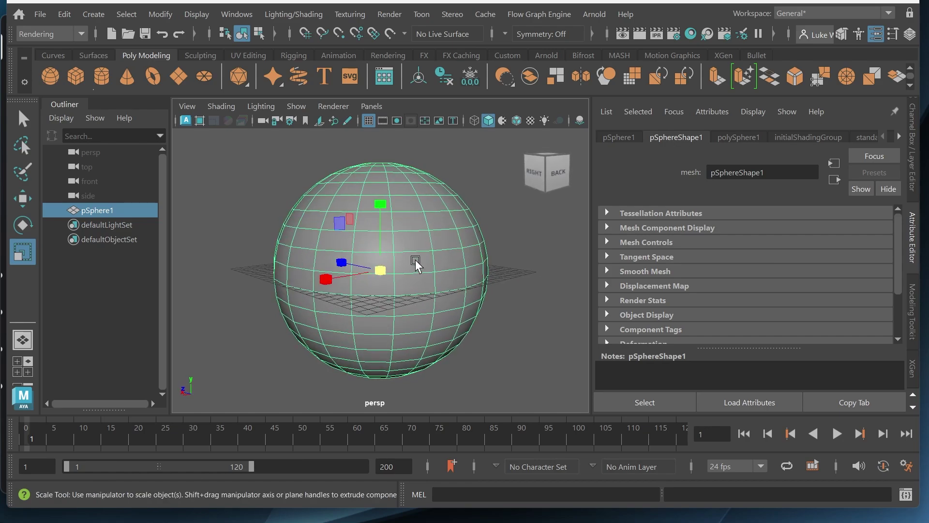
# Step: Set the sphere's Scale X, Y and Z to 10 in the Channel Box
pyautogui.moveTo(381, 270); pyautogui.dragTo(239, 368)
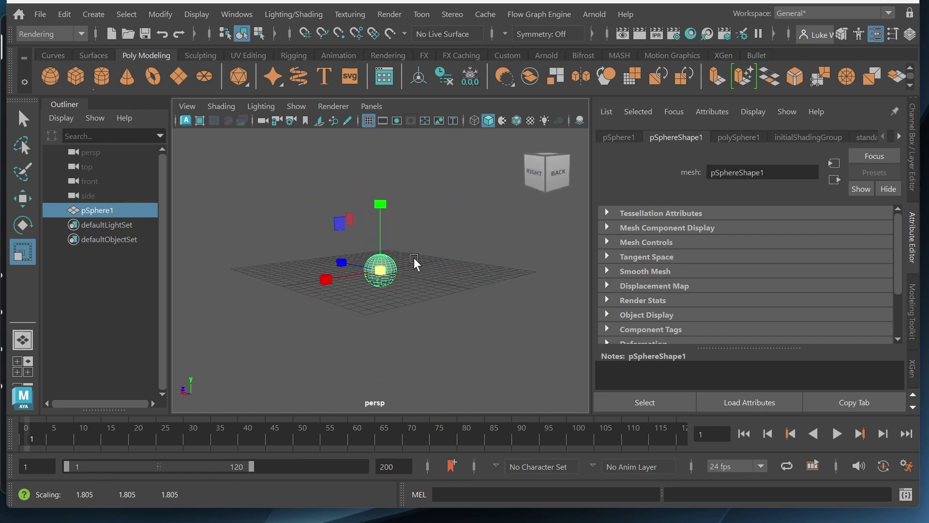
pyautogui.moveTo(382, 267)
pyautogui.mouseDown()
pyautogui.moveTo(443, 235)
pyautogui.moveTo(534, 231)
pyautogui.moveTo(440, 252)
pyautogui.moveTo(373, 281)
pyautogui.moveTo(388, 274)
pyautogui.mouseUp()
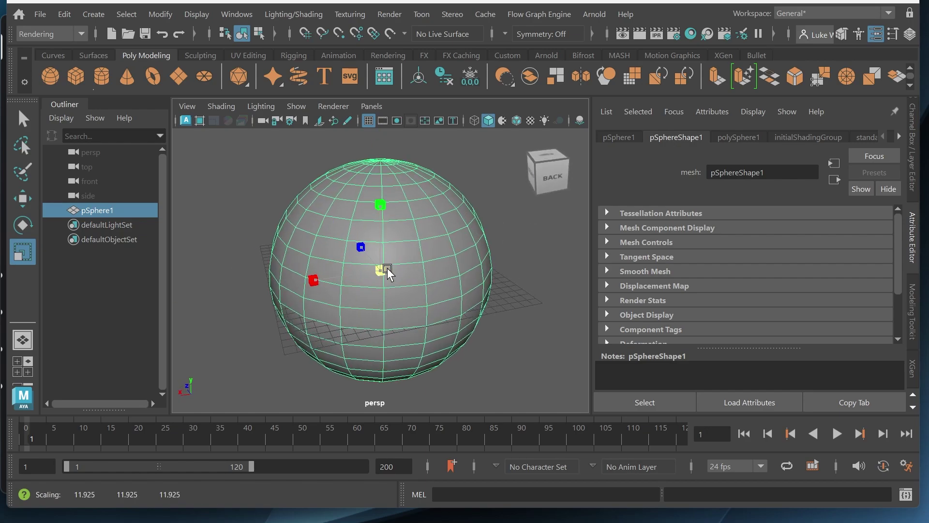
pyautogui.hotkey('ctrl', 'a')
pyautogui.moveTo(864, 218); pyautogui.dragTo(863, 241)
pyautogui.write('1')
pyautogui.press('Return')
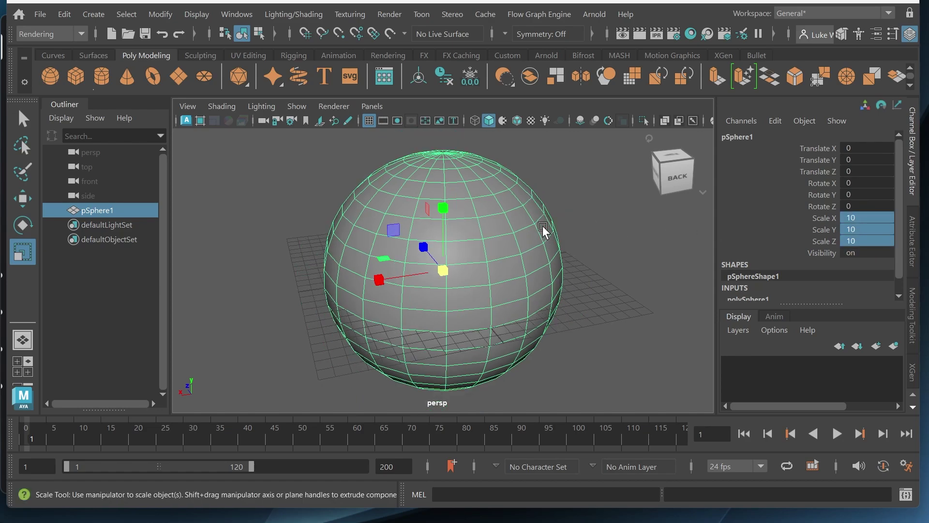
pyautogui.keyDown('alt'); pyautogui.moveTo(543, 228); pyautogui.dragTo(312, 218); pyautogui.keyUp('alt')
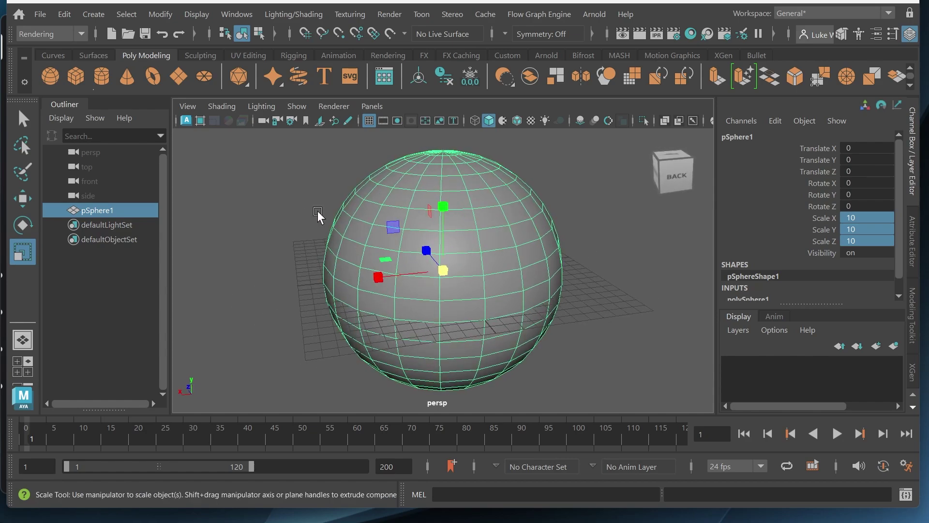
# Step: Confirm xgenToolkit.mll is loaded in the Plug-in Manager, then close it
pyautogui.click(719, 54)
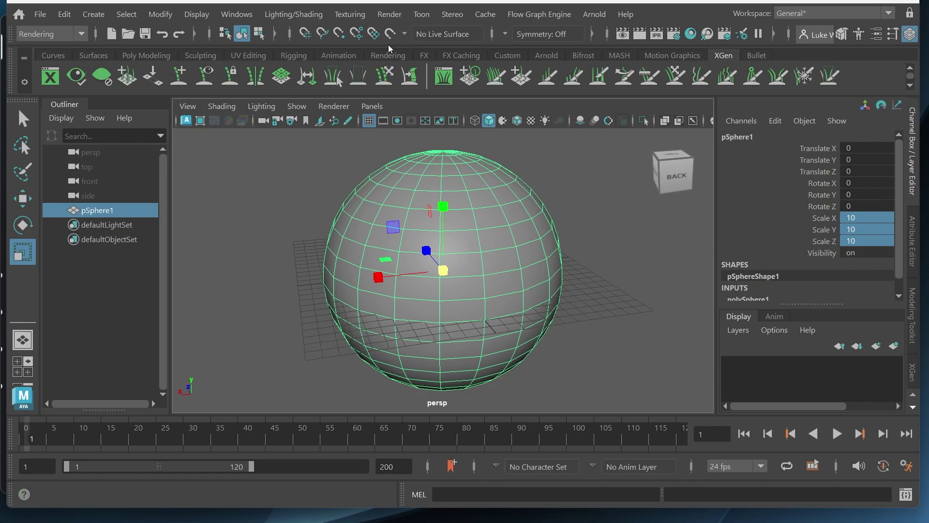
pyautogui.click(245, 15)
pyautogui.moveTo(310, 175)
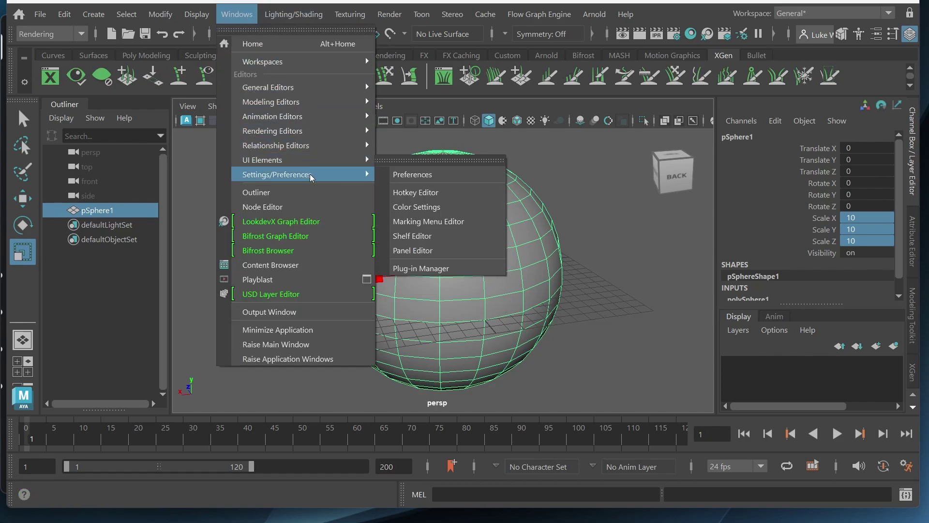
pyautogui.click(421, 269)
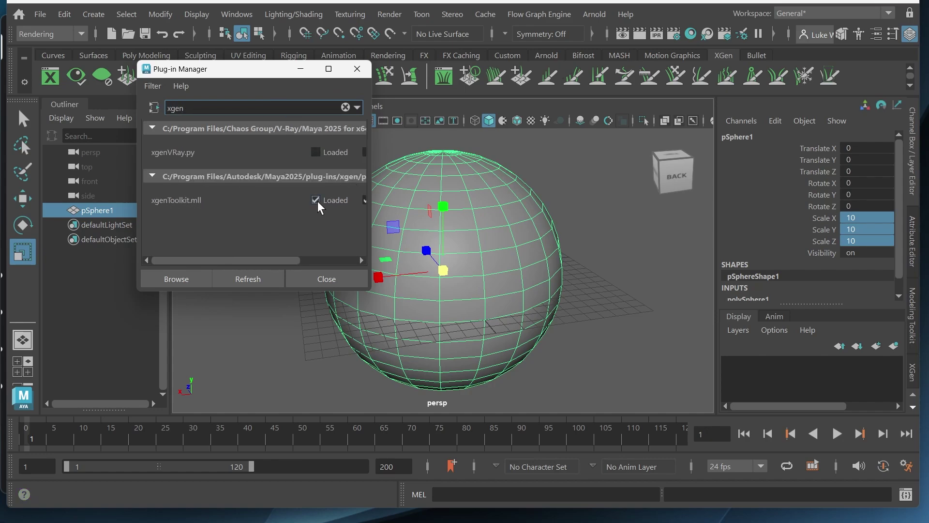
pyautogui.click(359, 69)
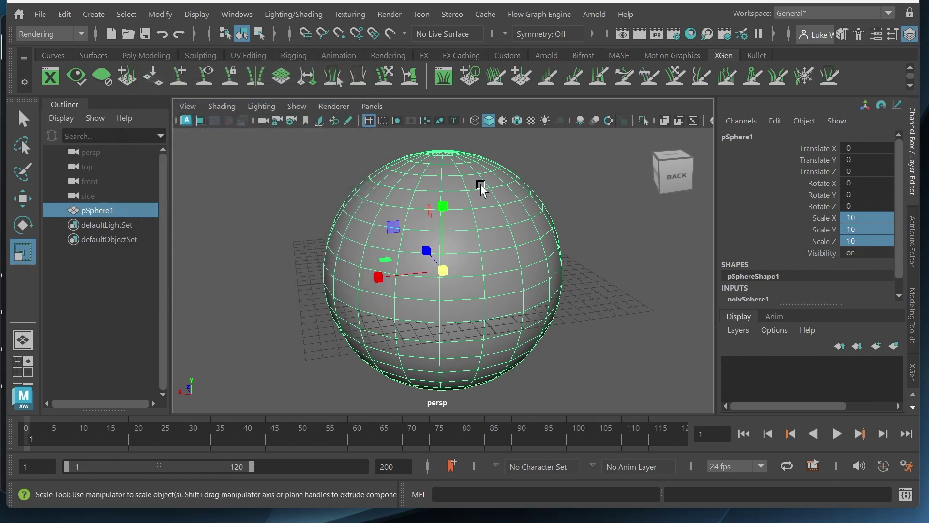
# Step: Create XGen description 'description' in collection 'collection' on pSphere1 with spline primitives
pyautogui.click(51, 78)
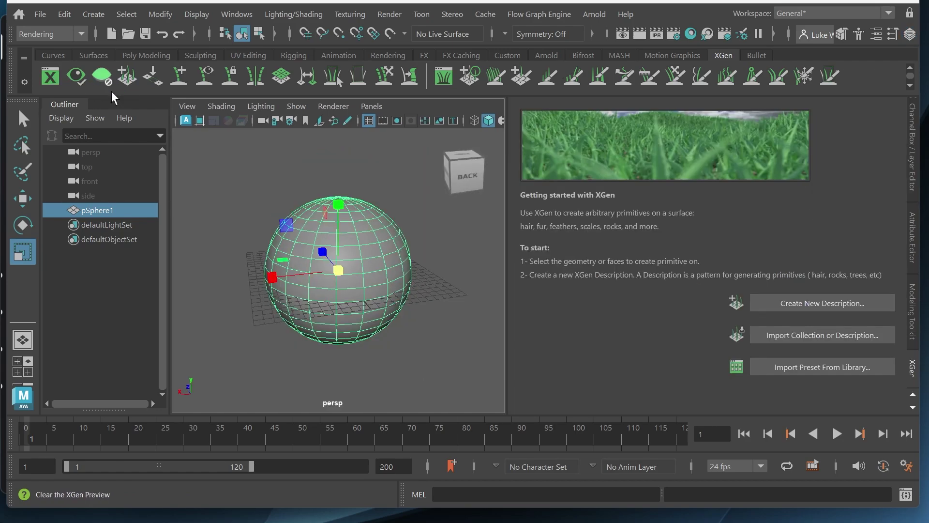
pyautogui.click(806, 303)
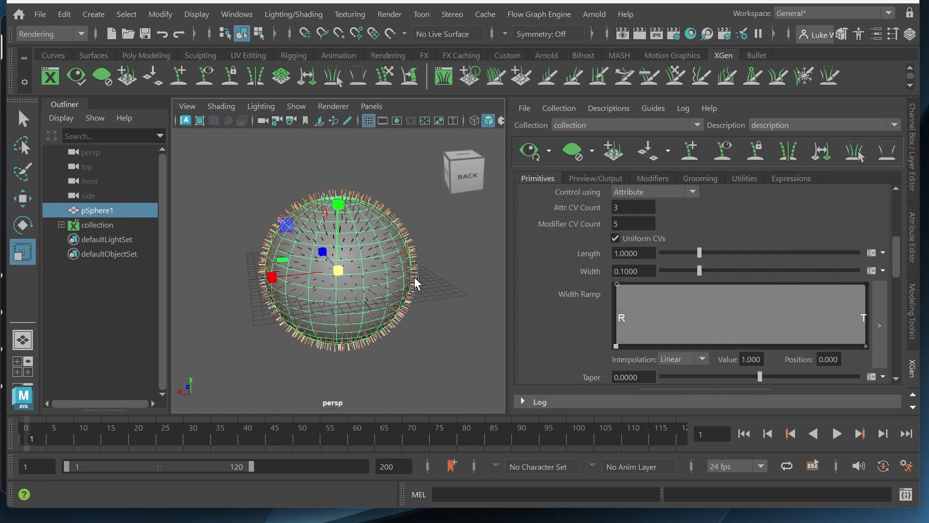
# Step: Set the XGen generator Density to 100
pyautogui.keyDown('alt'); pyautogui.moveTo(417, 274); pyautogui.dragTo(483, 262, button='right'); pyautogui.keyUp('alt')
pyautogui.keyDown('alt'); pyautogui.moveTo(483, 261); pyautogui.dragTo(412, 247); pyautogui.keyUp('alt')
pyautogui.keyDown('alt'); pyautogui.moveTo(411, 248); pyautogui.dragTo(438, 252, button='right'); pyautogui.keyUp('alt')
pyautogui.keyDown('alt'); pyautogui.moveTo(438, 252); pyautogui.dragTo(386, 240); pyautogui.keyUp('alt')
pyautogui.keyDown('alt'); pyautogui.moveTo(386, 241); pyautogui.dragTo(411, 261, button='right'); pyautogui.keyUp('alt')
pyautogui.moveTo(412, 262)
pyautogui.keyDown('alt'); pyautogui.mouseDown()
pyautogui.moveTo(402, 251)
pyautogui.moveTo(421, 254)
pyautogui.mouseUp(); pyautogui.keyUp('alt')
pyautogui.moveTo(421, 254)
pyautogui.keyDown('alt'); pyautogui.mouseDown(button='right')
pyautogui.moveTo(431, 258)
pyautogui.moveTo(412, 257)
pyautogui.mouseUp(button='right'); pyautogui.keyUp('alt')
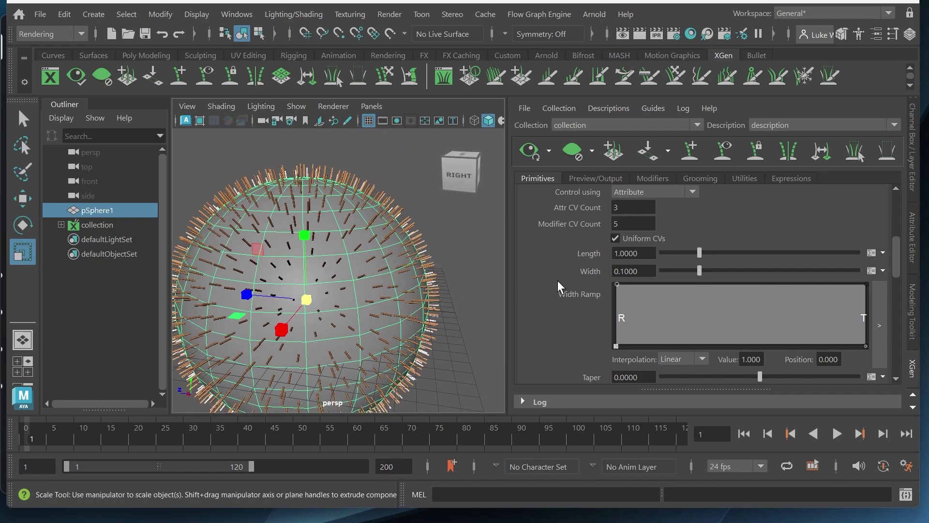
pyautogui.scroll(5, 560, 280)
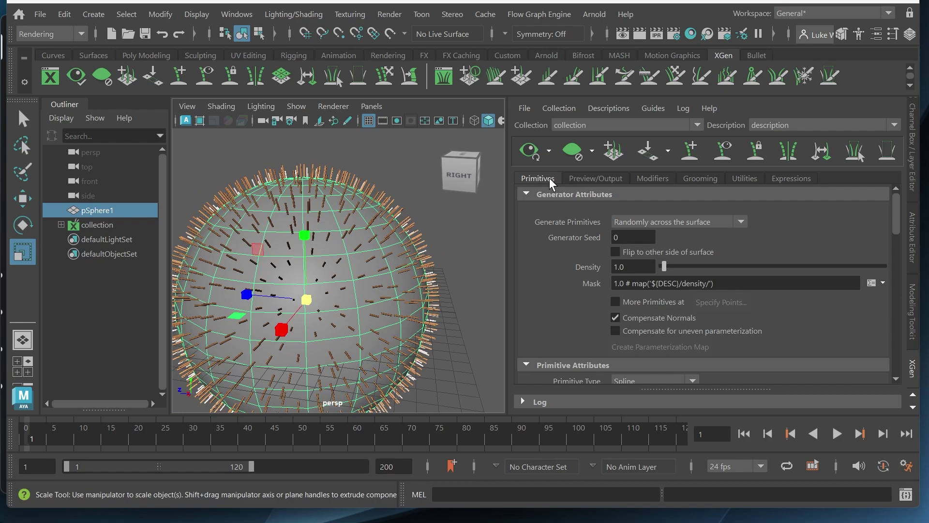
pyautogui.click(637, 267)
pyautogui.write('100')
pyautogui.press('Return')
# Step: Update the XGen preview so hairs fill the bare patch on the sphere
pyautogui.keyDown('alt'); pyautogui.moveTo(437, 282); pyautogui.dragTo(347, 265); pyautogui.keyUp('alt')
pyautogui.scroll(2, 348, 265)
pyautogui.scroll(4, 347, 270)
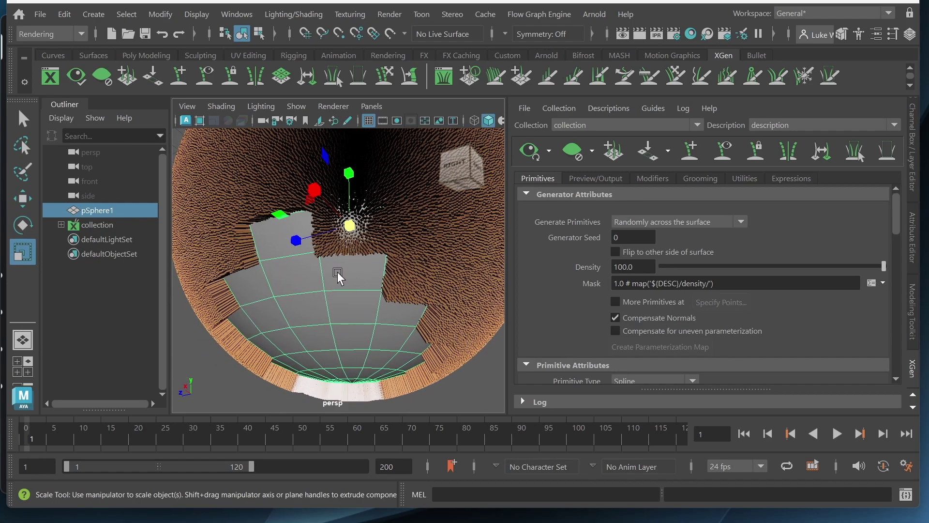
pyautogui.scroll(-3, 356, 269)
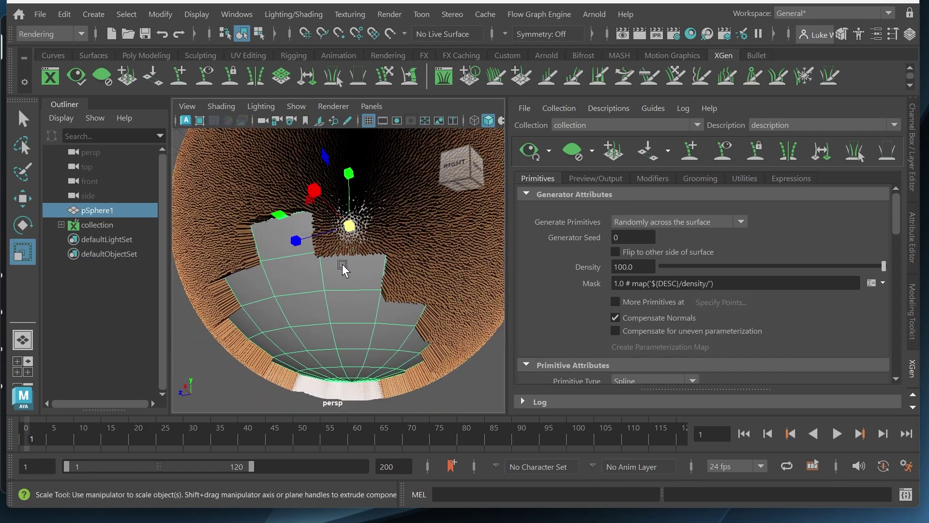
pyautogui.keyDown('alt'); pyautogui.moveTo(342, 266); pyautogui.dragTo(357, 322); pyautogui.keyUp('alt')
pyautogui.keyDown('alt'); pyautogui.moveTo(359, 291); pyautogui.dragTo(385, 304, button='right'); pyautogui.keyUp('alt')
pyautogui.keyDown('alt'); pyautogui.moveTo(386, 304); pyautogui.dragTo(399, 281); pyautogui.keyUp('alt')
pyautogui.moveTo(398, 281)
pyautogui.keyDown('alt'); pyautogui.mouseDown(button='right')
pyautogui.moveTo(426, 283)
pyautogui.moveTo(412, 276)
pyautogui.mouseUp(button='right'); pyautogui.keyUp('alt')
pyautogui.keyDown('alt'); pyautogui.moveTo(411, 276); pyautogui.dragTo(426, 265); pyautogui.keyUp('alt')
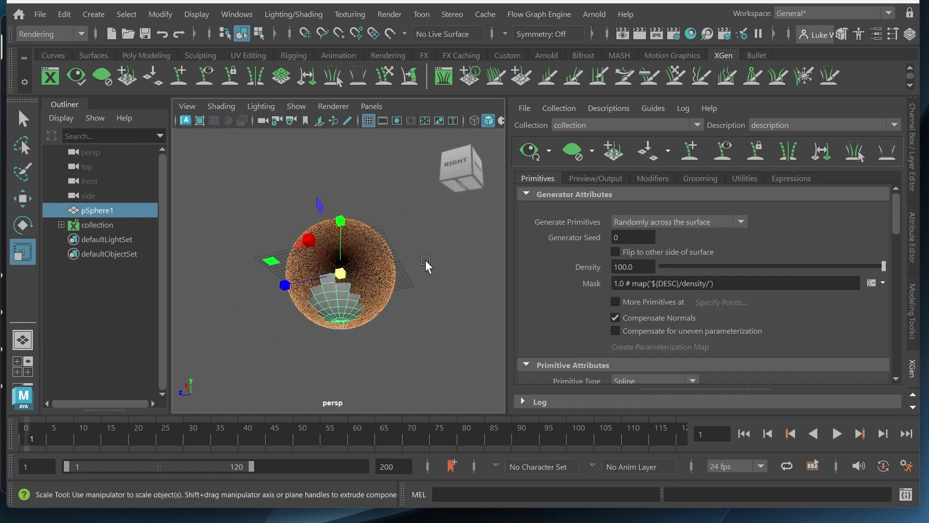
pyautogui.click(535, 158)
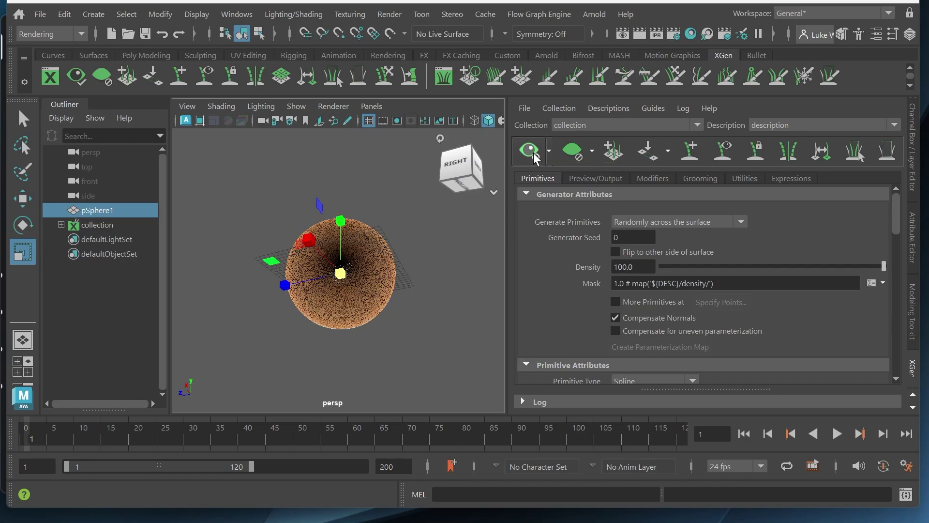
# Step: Set the primitive Taper to 1.0
pyautogui.keyDown('alt'); pyautogui.moveTo(429, 275); pyautogui.dragTo(398, 315); pyautogui.keyUp('alt')
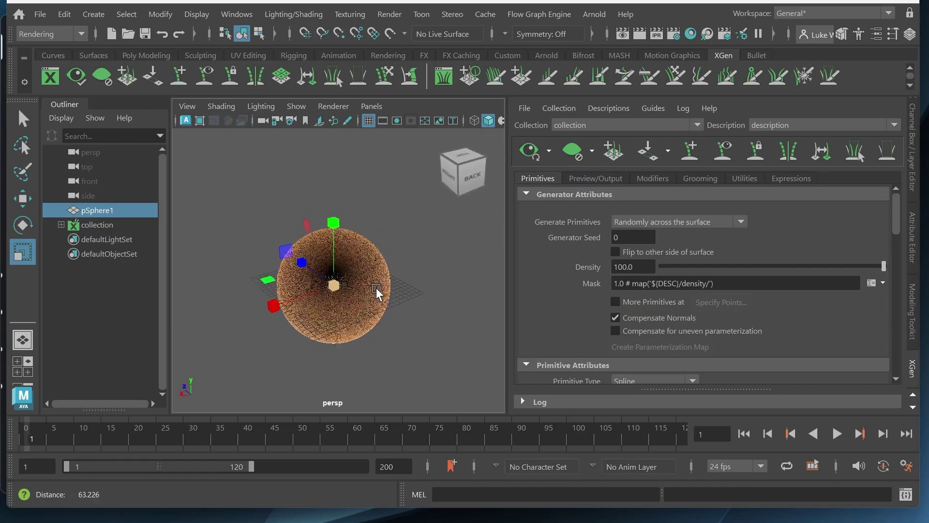
pyautogui.scroll(6, 398, 314)
pyautogui.keyDown('alt'); pyautogui.moveTo(393, 266); pyautogui.dragTo(338, 247); pyautogui.keyUp('alt')
pyautogui.scroll(4, 376, 250)
pyautogui.scroll(4, 301, 255)
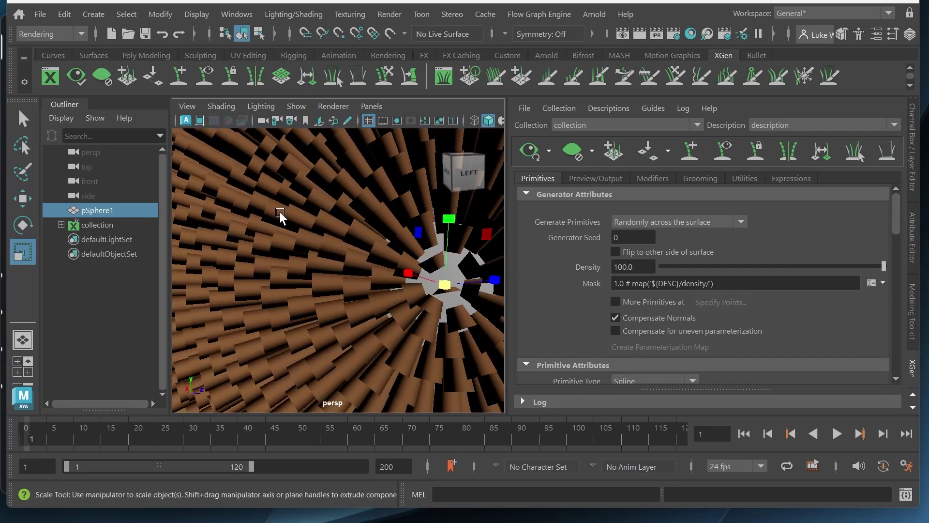
pyautogui.scroll(-3, 294, 234)
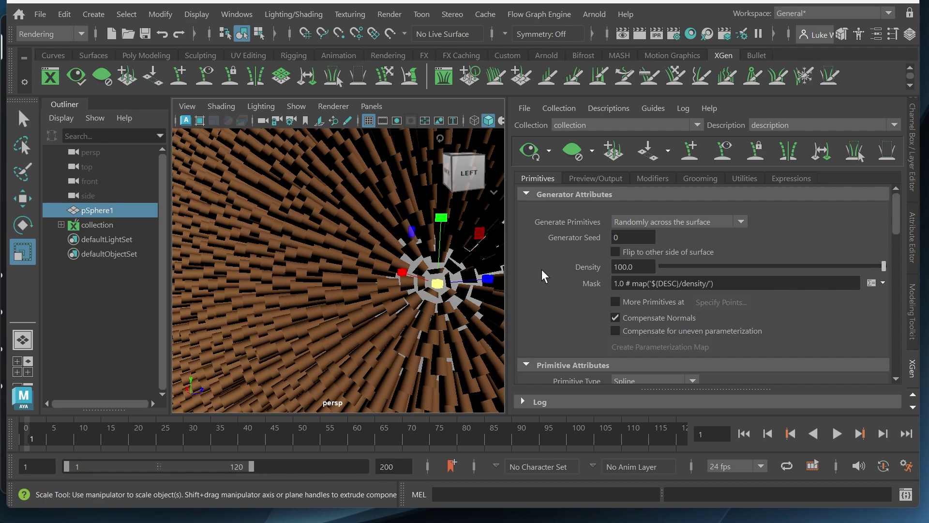
pyautogui.scroll(-6, 562, 278)
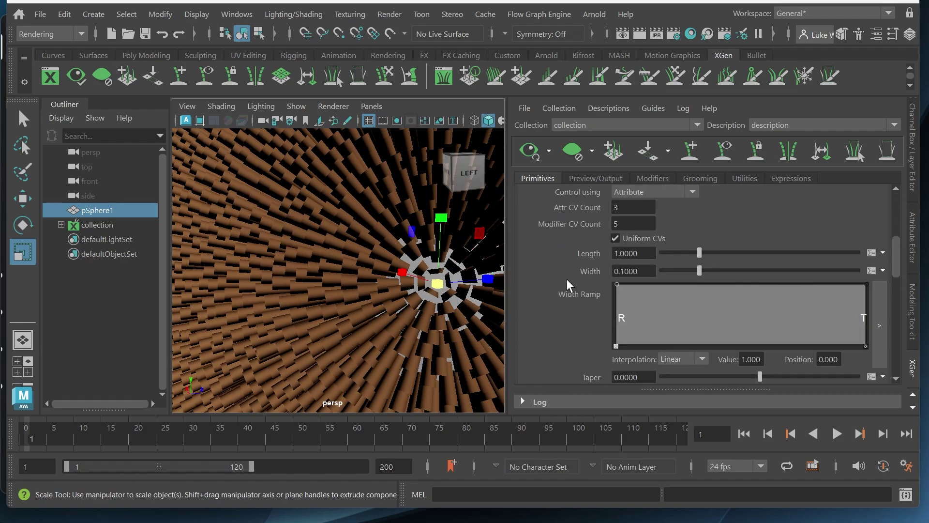
pyautogui.scroll(-2, 569, 285)
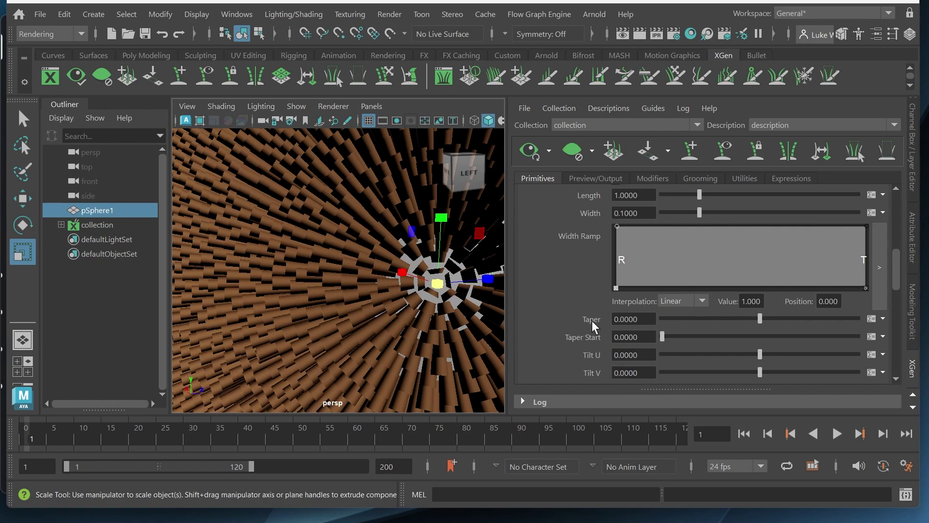
pyautogui.click(646, 322)
pyautogui.write('1.0')
pyautogui.press('Return')
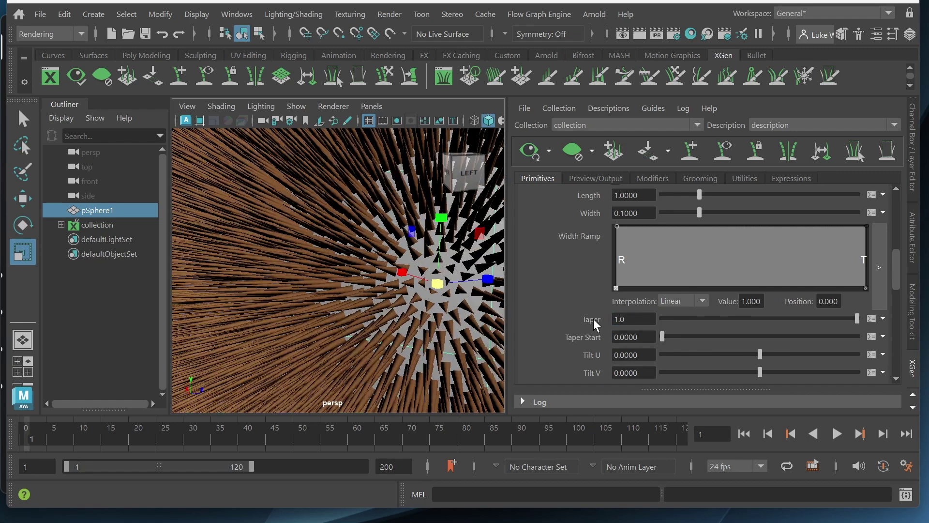
# Step: Regenerate the XGen preview over the whole sphere, leaving preview options unchanged
pyautogui.scroll(-3, 358, 242)
pyautogui.keyDown('alt'); pyautogui.moveTo(358, 244); pyautogui.dragTo(379, 242); pyautogui.keyUp('alt')
pyautogui.moveTo(312, 236)
pyautogui.keyDown('alt'); pyautogui.mouseDown(button='right')
pyautogui.moveTo(367, 232)
pyautogui.moveTo(376, 222)
pyautogui.moveTo(322, 222)
pyautogui.moveTo(370, 228)
pyautogui.moveTo(297, 234)
pyautogui.mouseUp(button='right'); pyautogui.keyUp('alt')
pyautogui.moveTo(367, 277)
pyautogui.keyDown('alt'); pyautogui.mouseDown()
pyautogui.moveTo(376, 273)
pyautogui.moveTo(353, 276)
pyautogui.mouseUp(); pyautogui.keyUp('alt')
pyautogui.keyDown('alt'); pyautogui.moveTo(276, 262); pyautogui.dragTo(274, 265); pyautogui.keyUp('alt')
pyautogui.keyDown('alt'); pyautogui.moveTo(274, 265); pyautogui.dragTo(239, 253, button='right'); pyautogui.keyUp('alt')
pyautogui.keyDown('alt'); pyautogui.moveTo(239, 253); pyautogui.dragTo(512, 213); pyautogui.keyUp('alt')
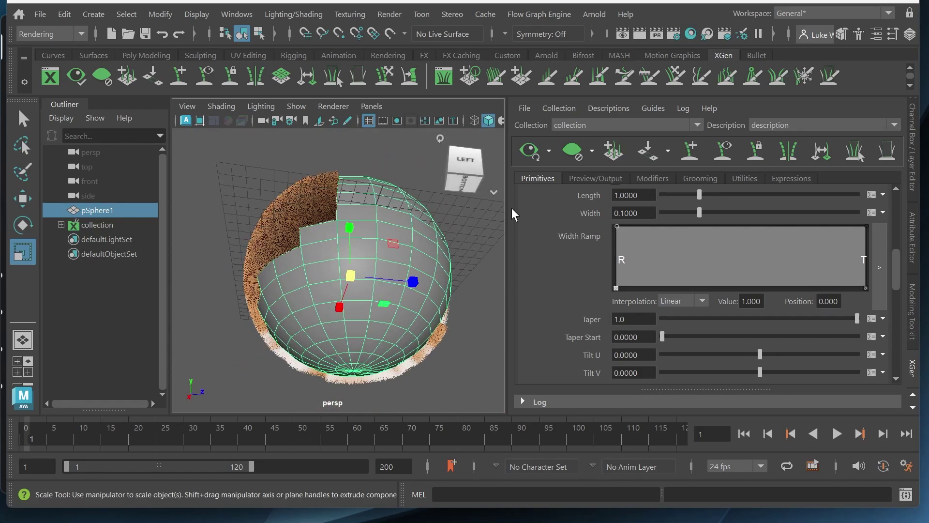
pyautogui.click(531, 151)
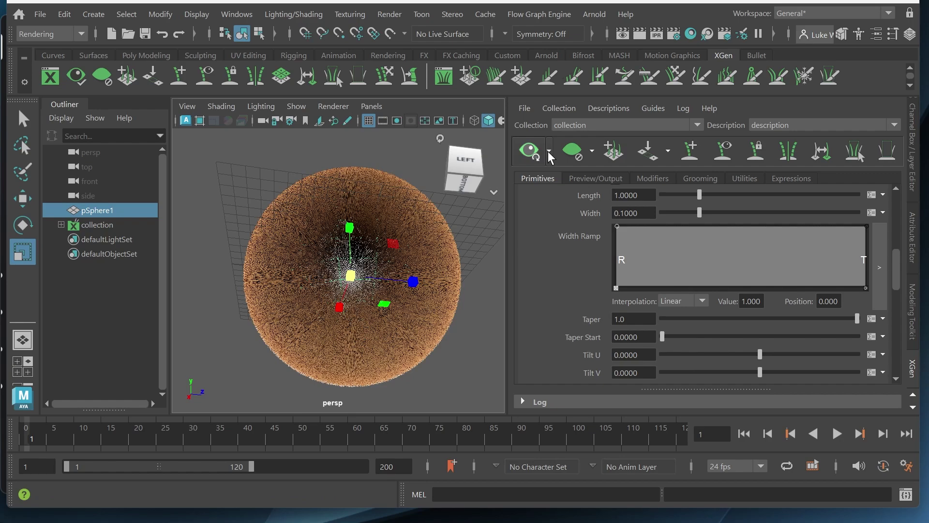
pyautogui.click(549, 152)
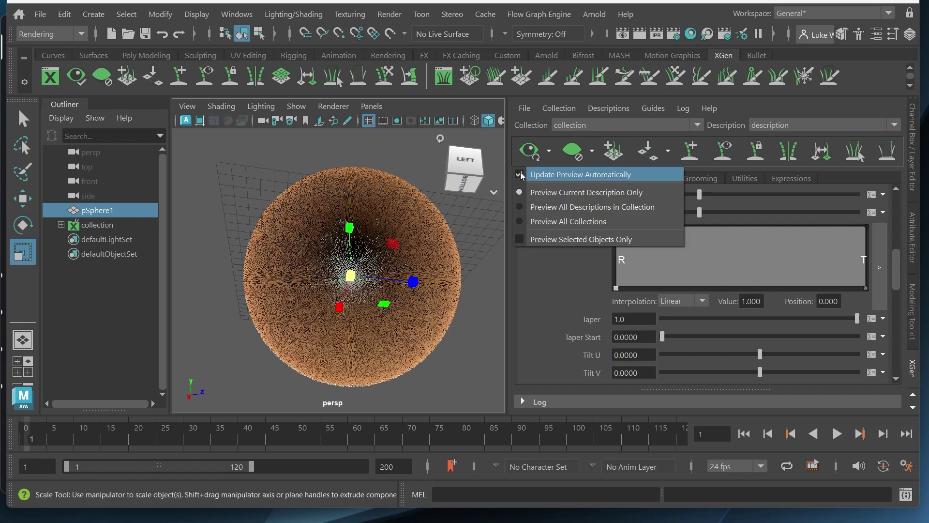
pyautogui.click(549, 285)
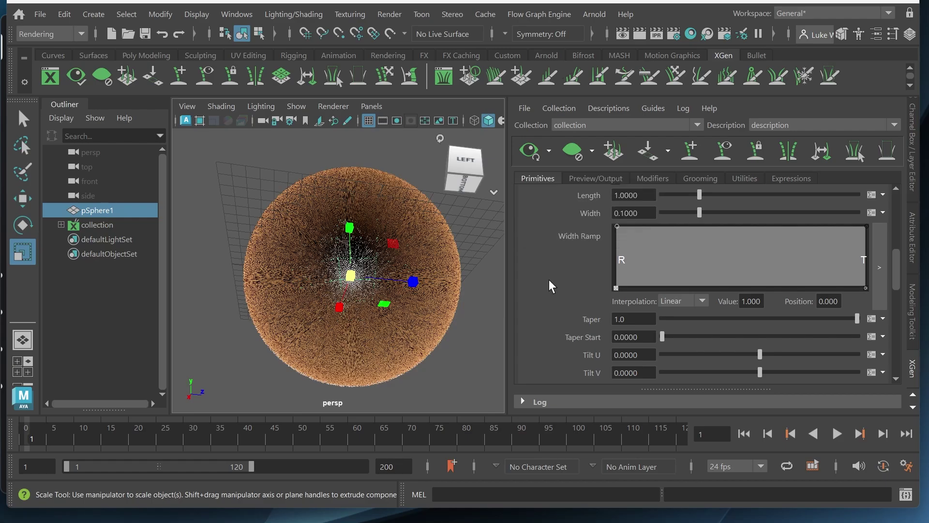
# Step: Add a Noise modifier to the fur description
pyautogui.scroll(10, 387, 242)
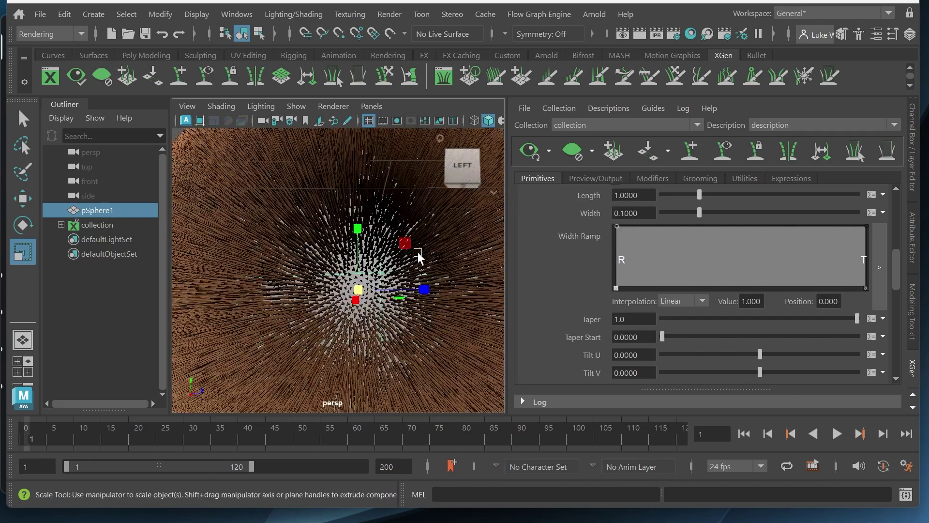
pyautogui.keyDown('alt'); pyautogui.moveTo(387, 240); pyautogui.dragTo(323, 204); pyautogui.keyUp('alt')
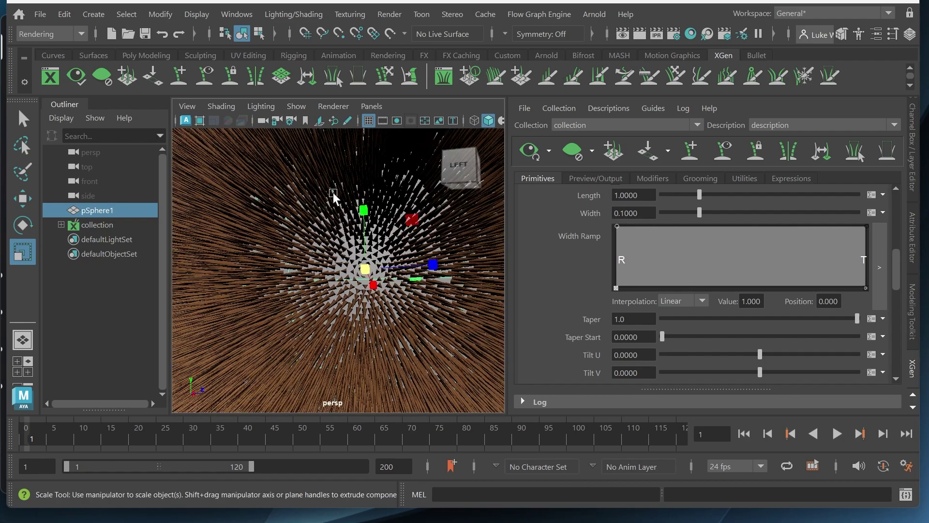
pyautogui.click(647, 181)
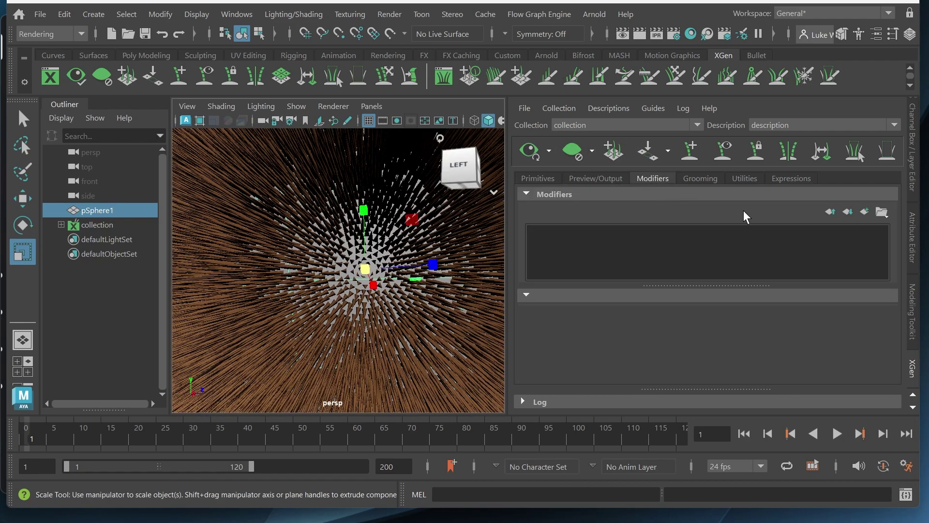
pyautogui.click(864, 212)
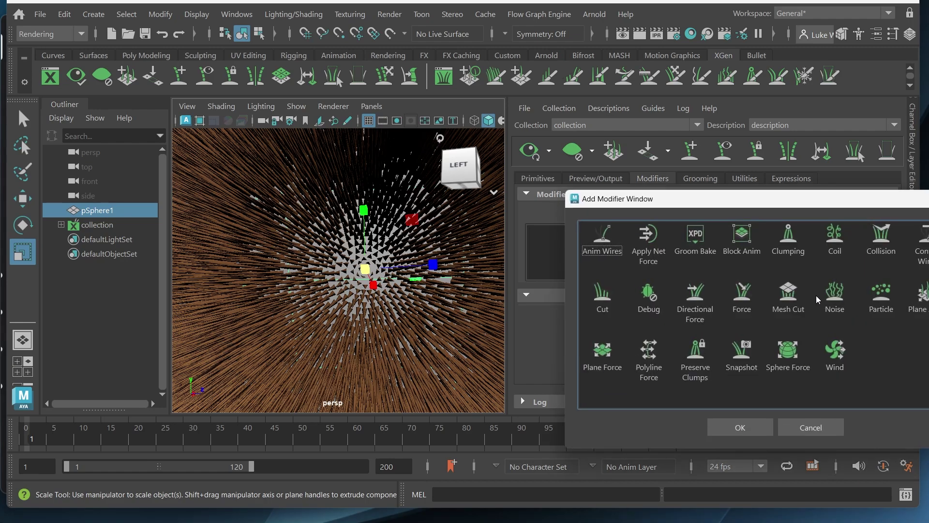
pyautogui.click(834, 297)
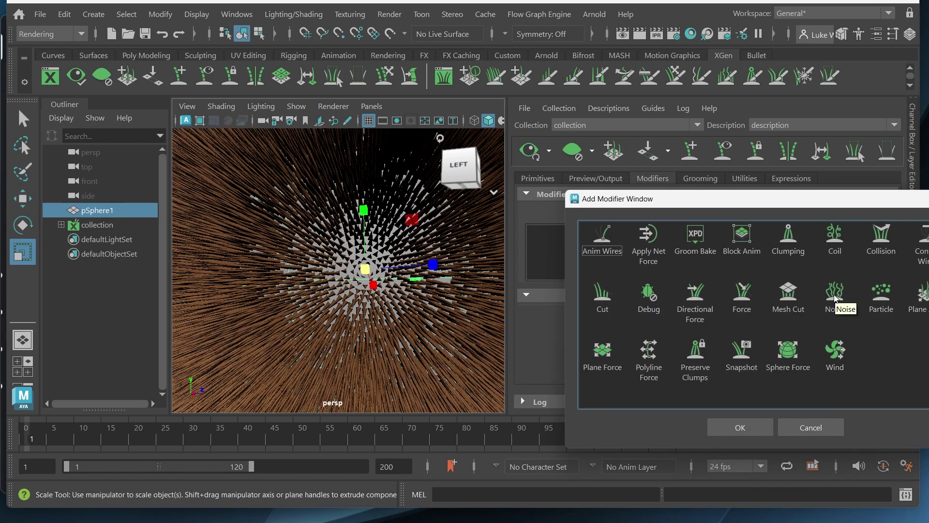
pyautogui.click(744, 430)
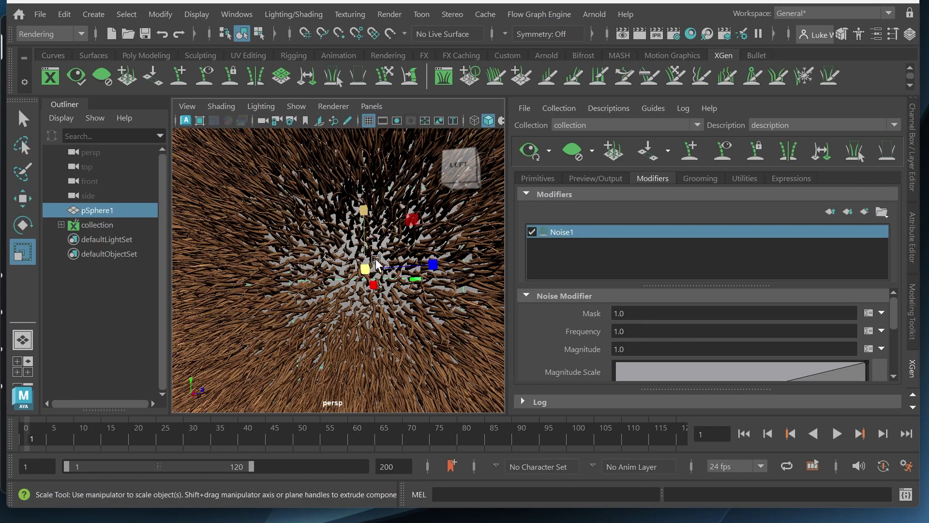
# Step: Set the Noise1 Magnitude to 3 for wavy, tangled strands
pyautogui.click(576, 339)
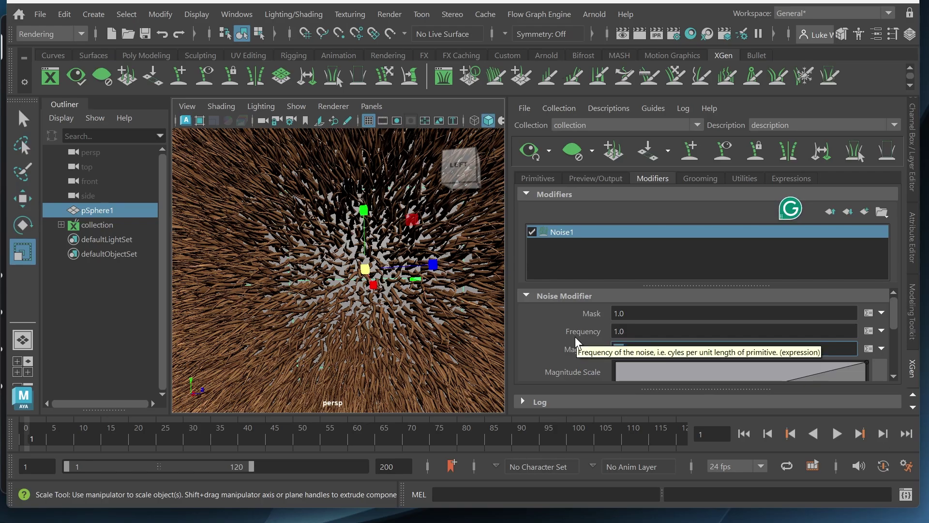
pyautogui.write('3')
pyautogui.press('Return')
pyautogui.scroll(-5, 348, 257)
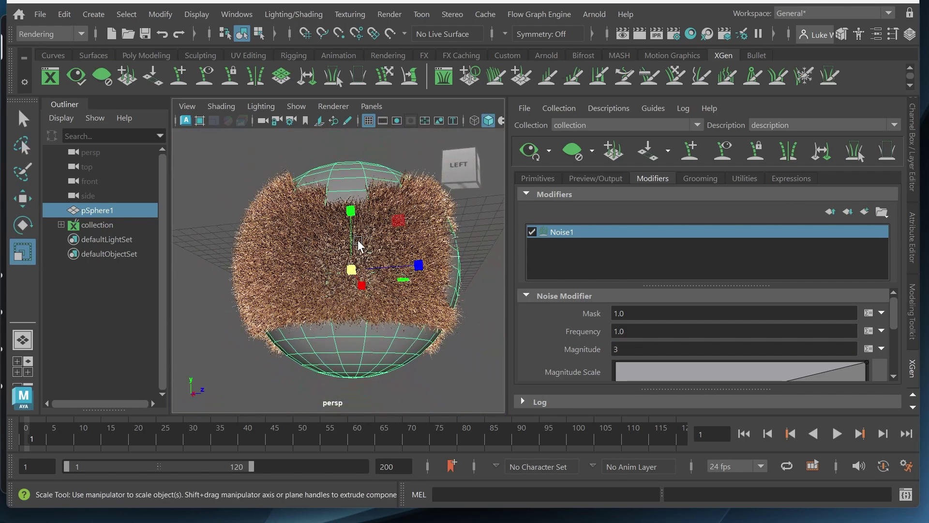
pyautogui.keyDown('alt'); pyautogui.moveTo(348, 256); pyautogui.dragTo(318, 261); pyautogui.keyUp('alt')
pyautogui.scroll(6, 318, 261)
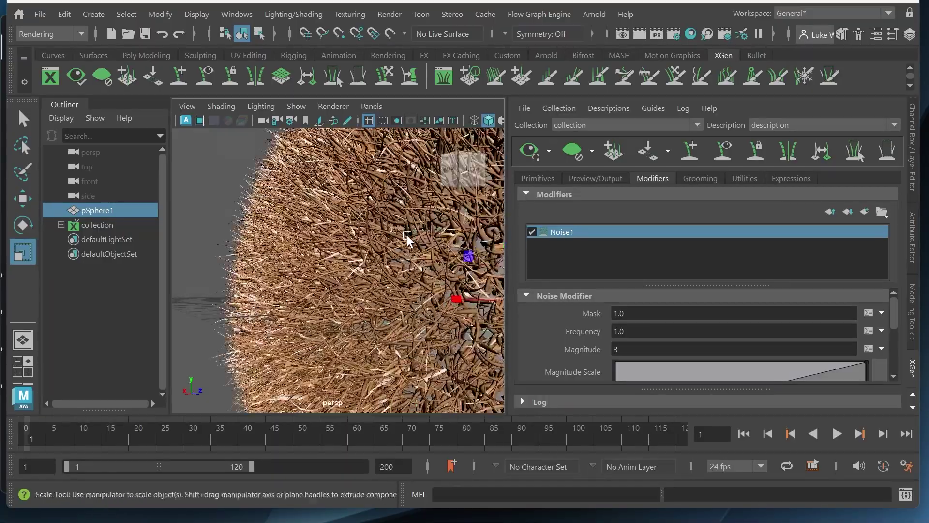
pyautogui.scroll(4, 374, 245)
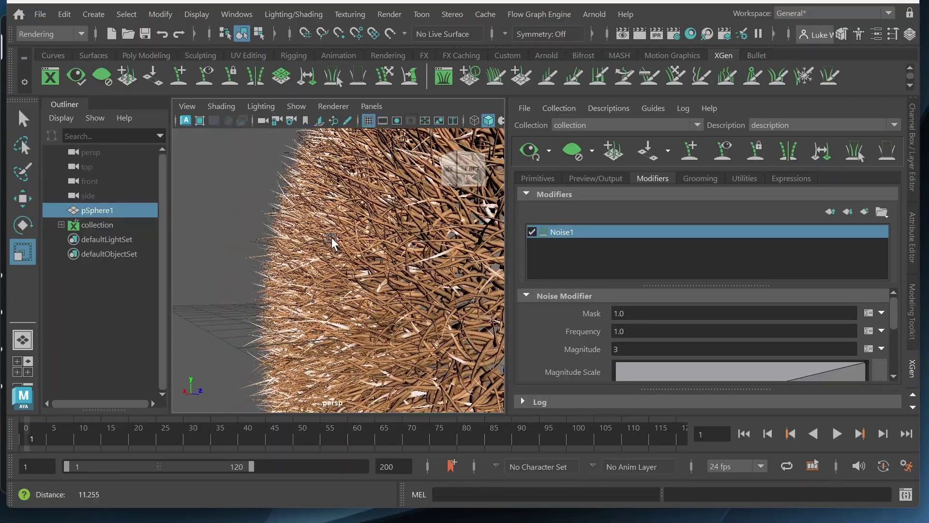
pyautogui.scroll(2, 285, 241)
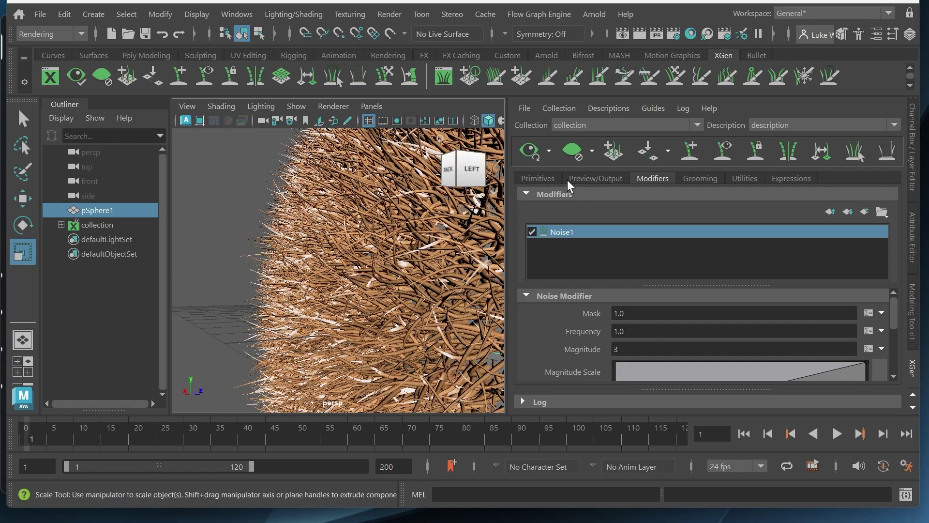
# Step: Lengthen the strands to about 1.62, then bring Length down to 1.28
pyautogui.click(547, 178)
pyautogui.scroll(2, 629, 271)
pyautogui.moveTo(703, 225); pyautogui.dragTo(725, 223)
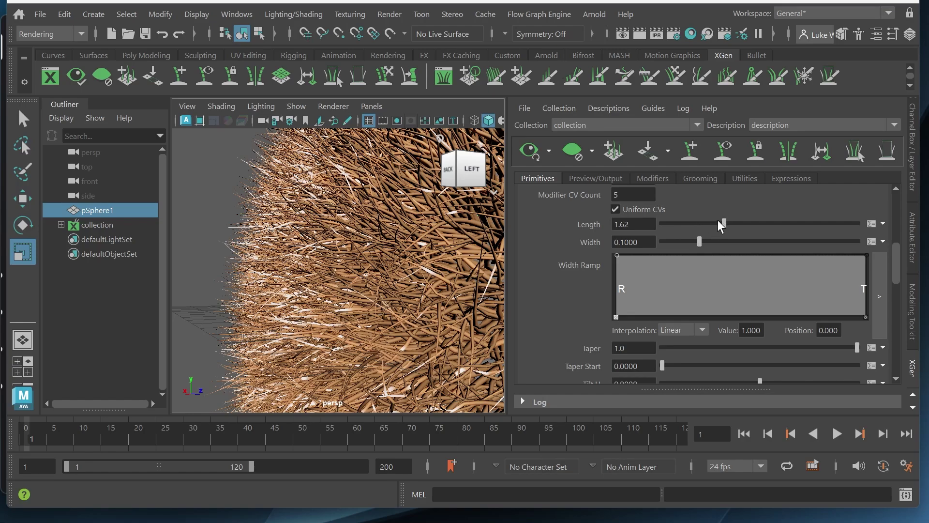
pyautogui.moveTo(723, 223); pyautogui.dragTo(710, 223)
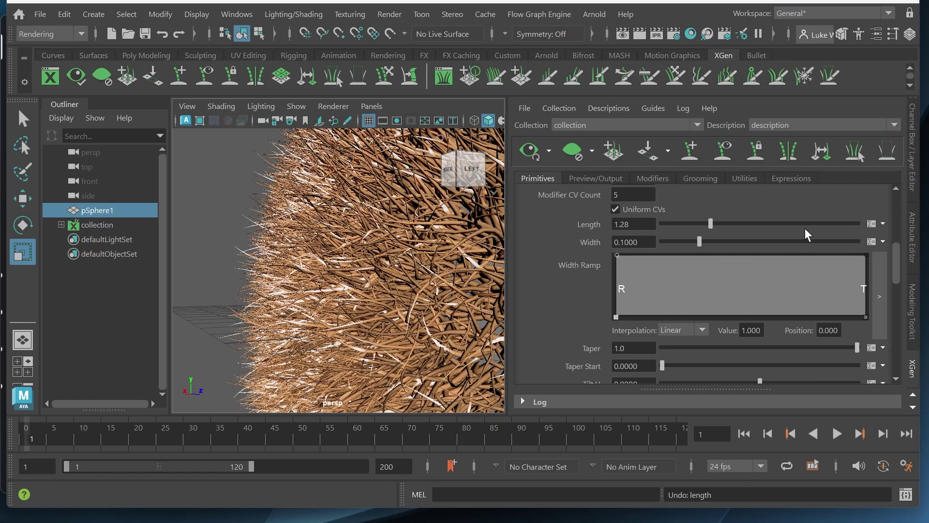
# Step: Replace the Length value 1.2800 with the expression rand(-1,1)
pyautogui.click(872, 224)
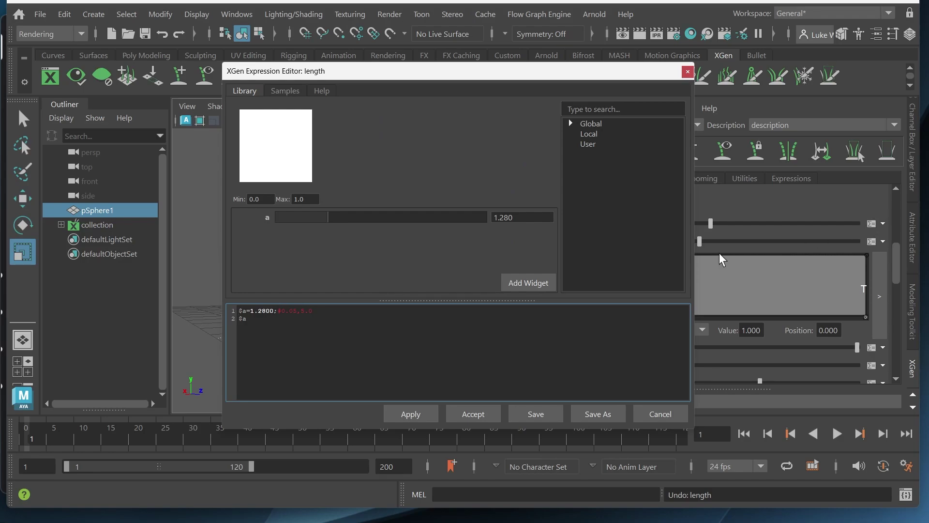
pyautogui.moveTo(275, 311); pyautogui.dragTo(256, 312)
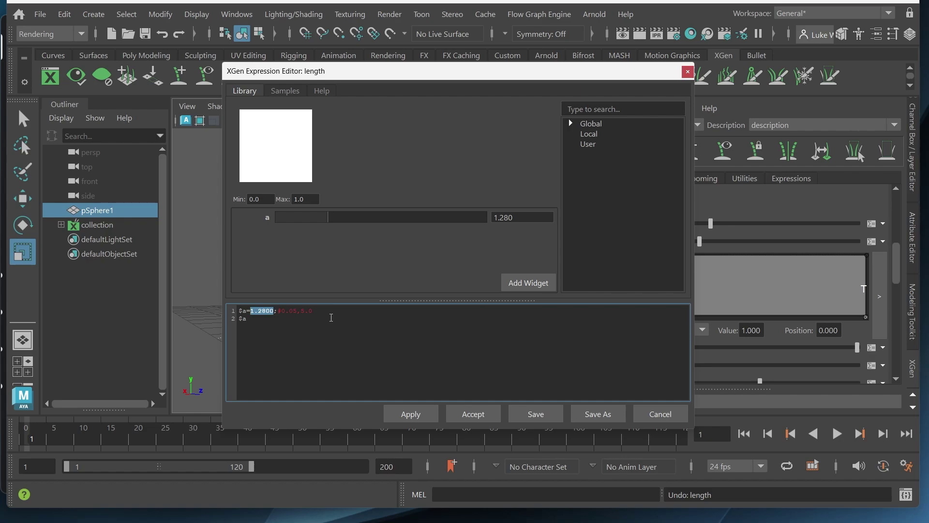
pyautogui.write('ra')
pyautogui.write('nd')
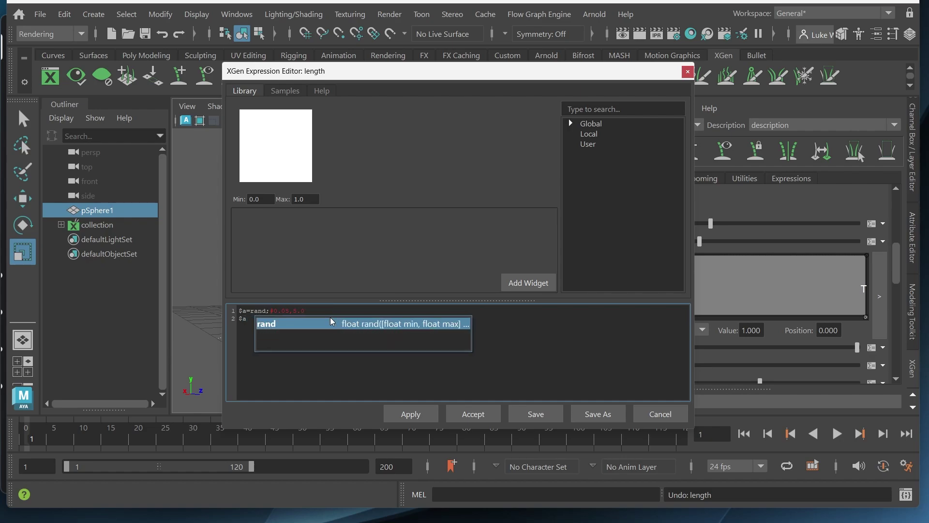
pyautogui.press('Return')
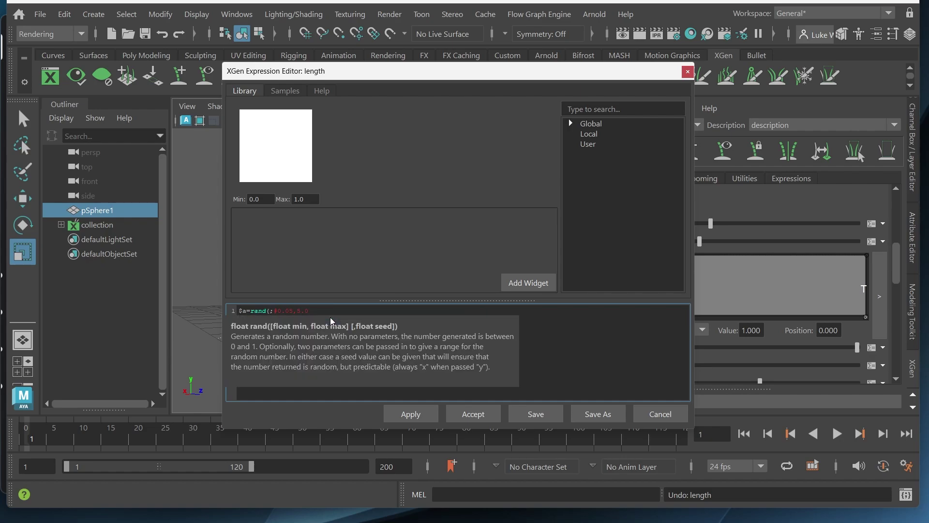
pyautogui.write('-1,1)')
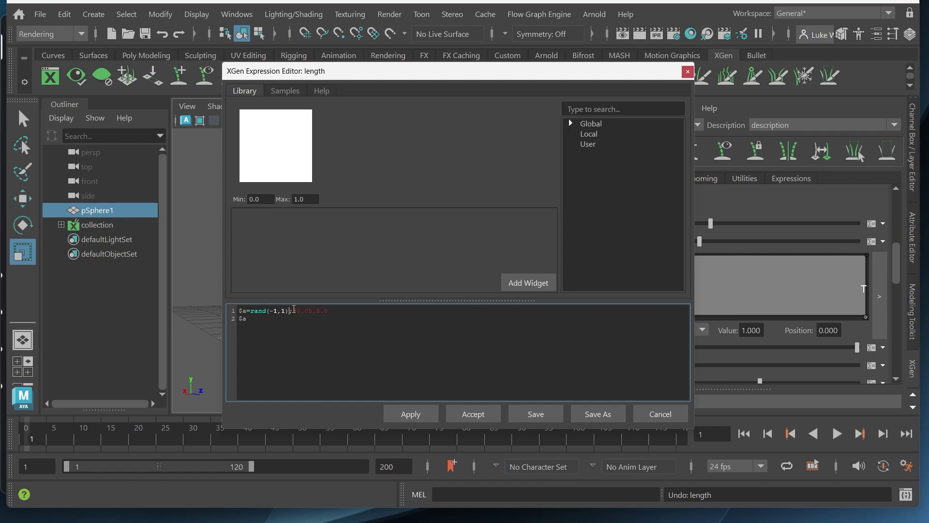
pyautogui.click(472, 414)
# Step: Change the Length expression's upper bound to make it rand(-1,5)
pyautogui.moveTo(347, 240)
pyautogui.keyDown('alt'); pyautogui.mouseDown()
pyautogui.moveTo(354, 245)
pyautogui.moveTo(339, 215)
pyautogui.moveTo(333, 228)
pyautogui.mouseUp(); pyautogui.keyUp('alt')
pyautogui.keyDown('alt'); pyautogui.moveTo(333, 228); pyautogui.dragTo(302, 251, button='right'); pyautogui.keyUp('alt')
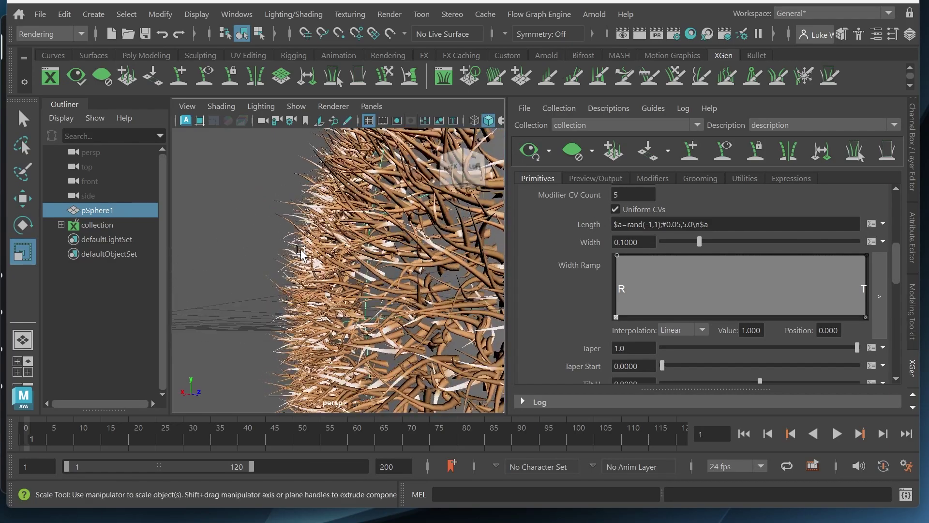
pyautogui.click(658, 224)
pyautogui.press('BackSpace')
pyautogui.write('5')
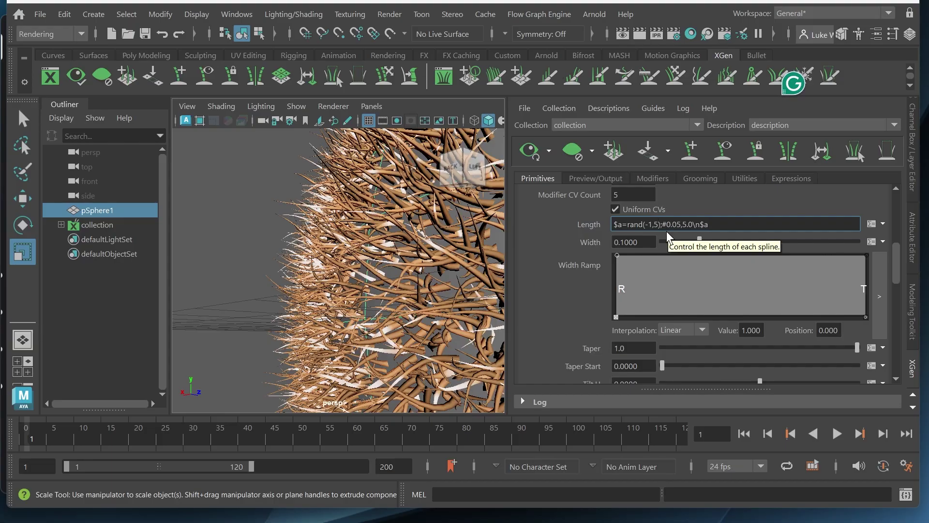
pyautogui.press('Return')
# Step: Orbit around the sphere to inspect the longer, randomly varied fur
pyautogui.scroll(-10, 328, 266)
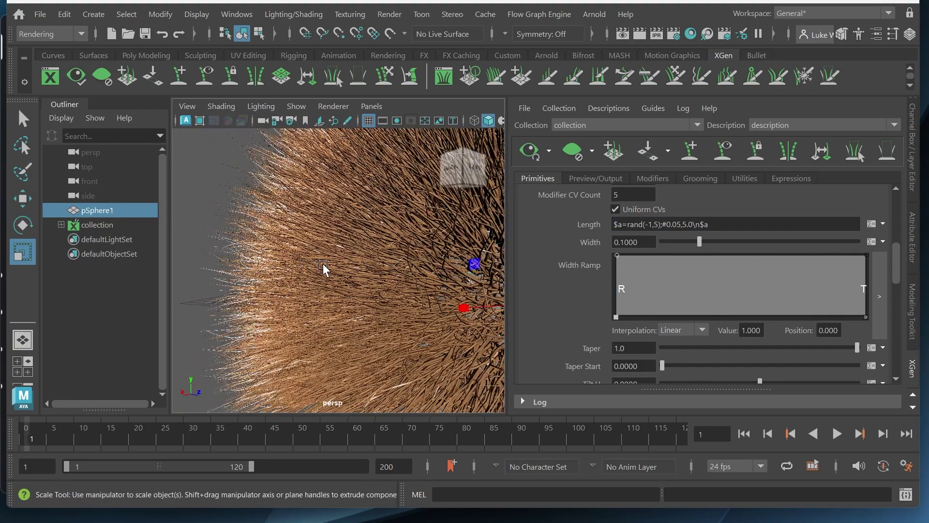
pyautogui.scroll(6, 349, 271)
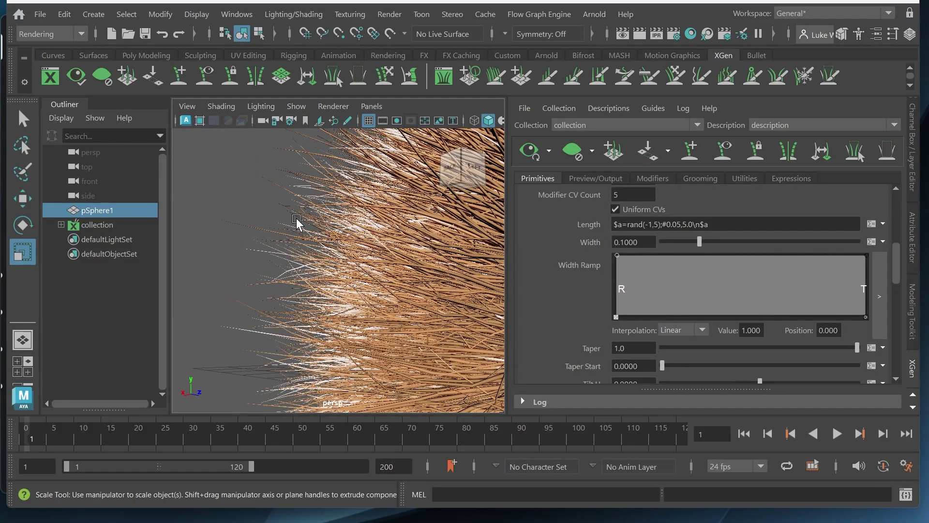
pyautogui.scroll(-5, 271, 242)
pyautogui.scroll(-5, 311, 276)
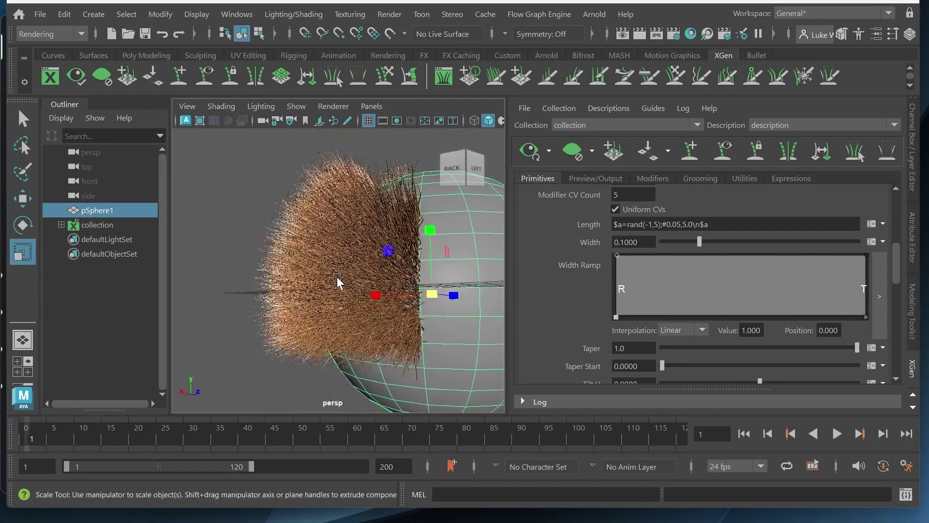
pyautogui.keyDown('alt'); pyautogui.moveTo(451, 277); pyautogui.dragTo(384, 265); pyautogui.keyUp('alt')
pyautogui.scroll(-3, 371, 263)
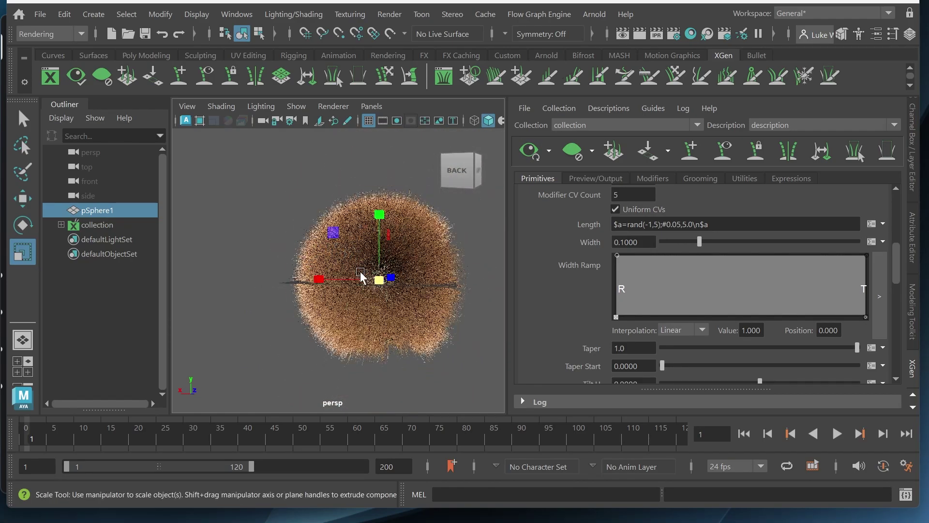
pyautogui.keyDown('alt'); pyautogui.moveTo(362, 275); pyautogui.dragTo(334, 274); pyautogui.keyUp('alt')
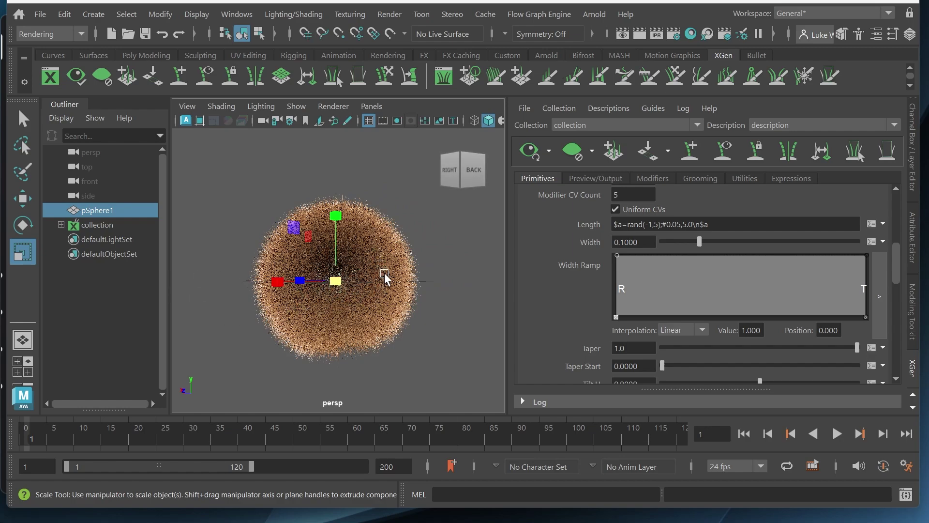
pyautogui.keyDown('alt'); pyautogui.moveTo(380, 279); pyautogui.dragTo(288, 268); pyautogui.keyUp('alt')
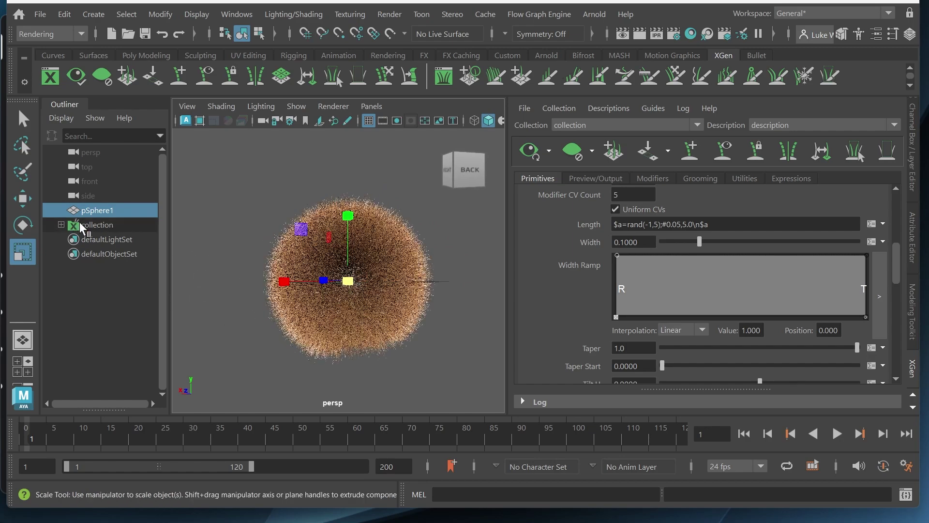
# Step: Select 'description' under 'collection' and open hairPhysicalShader1 in the Attribute Editor
pyautogui.click(61, 225)
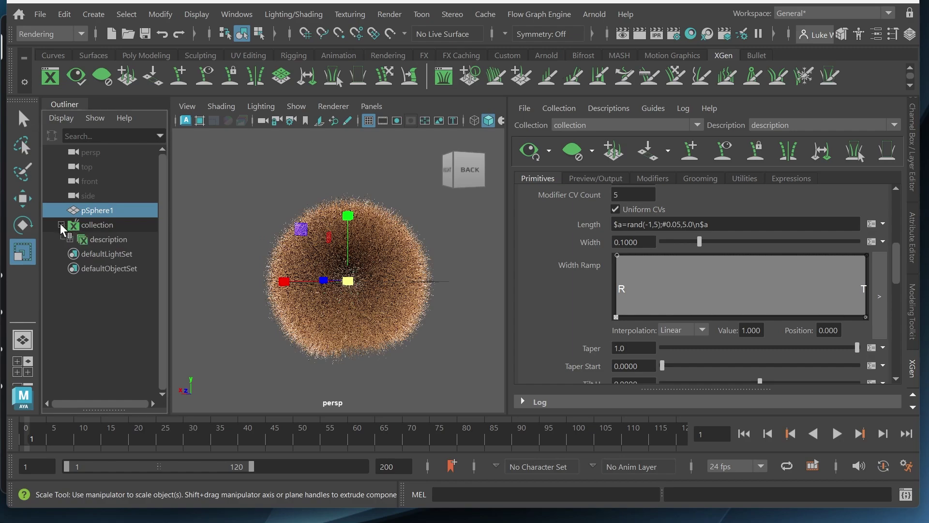
pyautogui.click(95, 241)
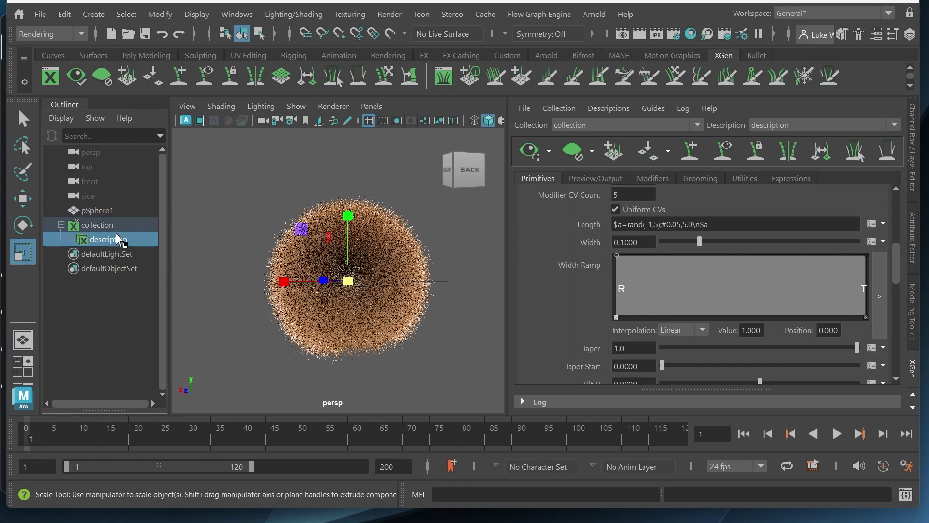
pyautogui.click(915, 242)
pyautogui.click(913, 371)
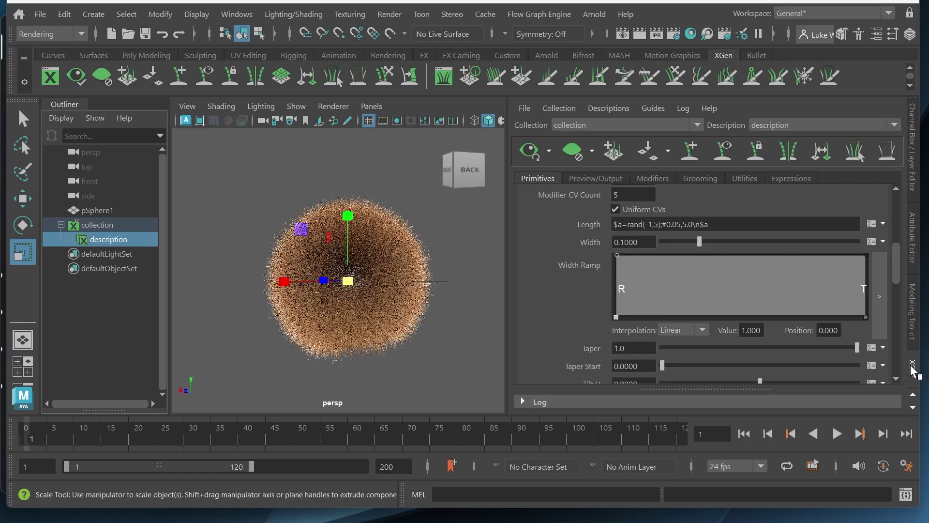
pyautogui.click(914, 245)
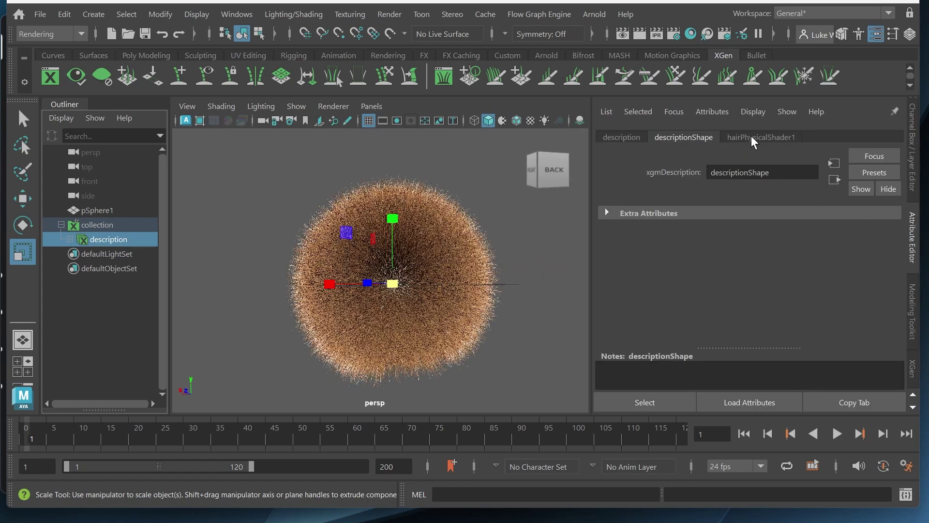
pyautogui.click(773, 137)
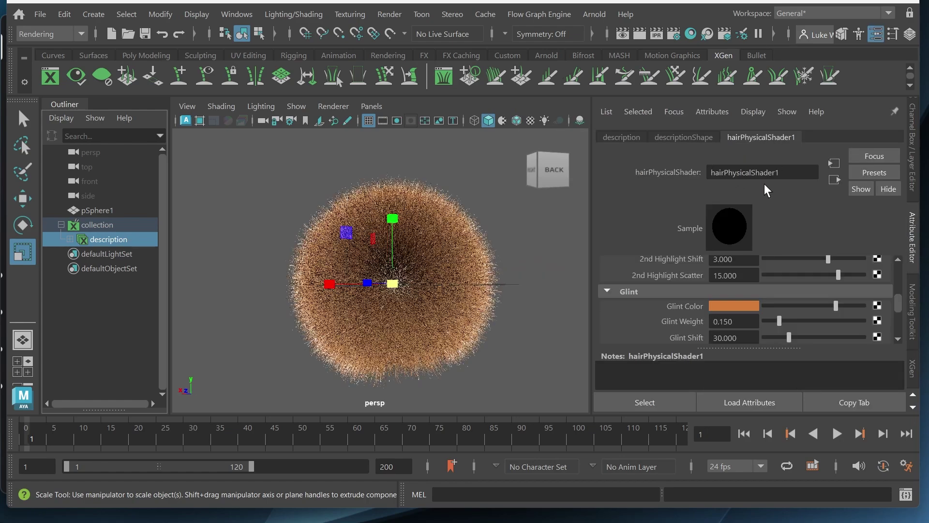
pyautogui.scroll(6, 709, 290)
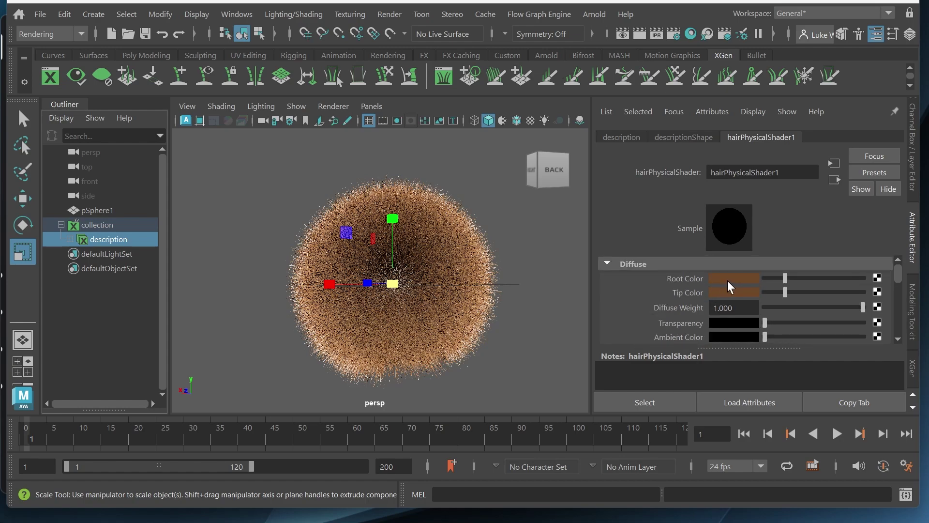
# Step: Set the Root Color to pink and the Tip Color to light pink
pyautogui.click(717, 278)
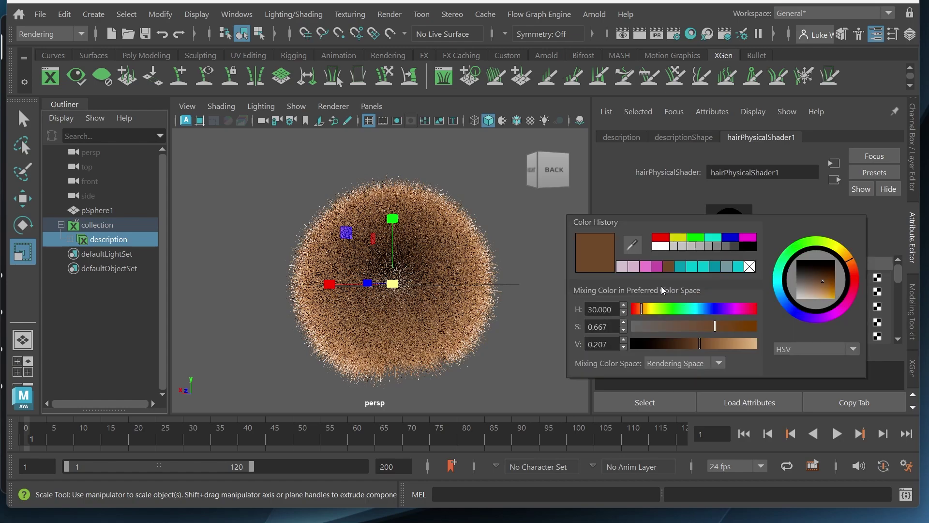
pyautogui.click(648, 268)
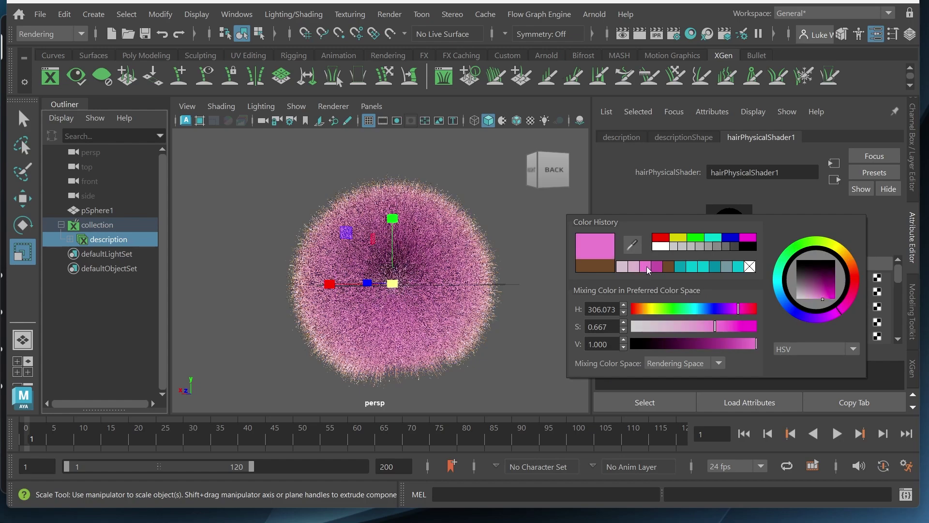
pyautogui.click(727, 290)
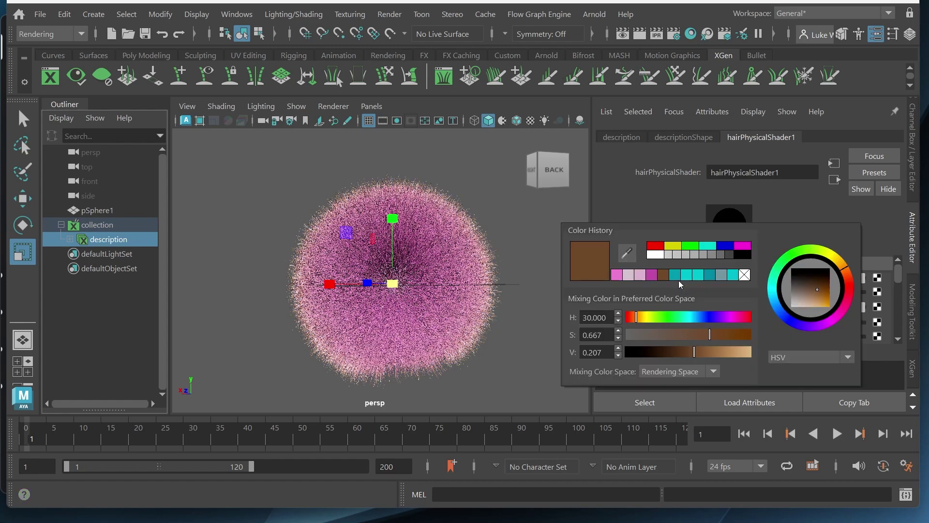
pyautogui.click(629, 274)
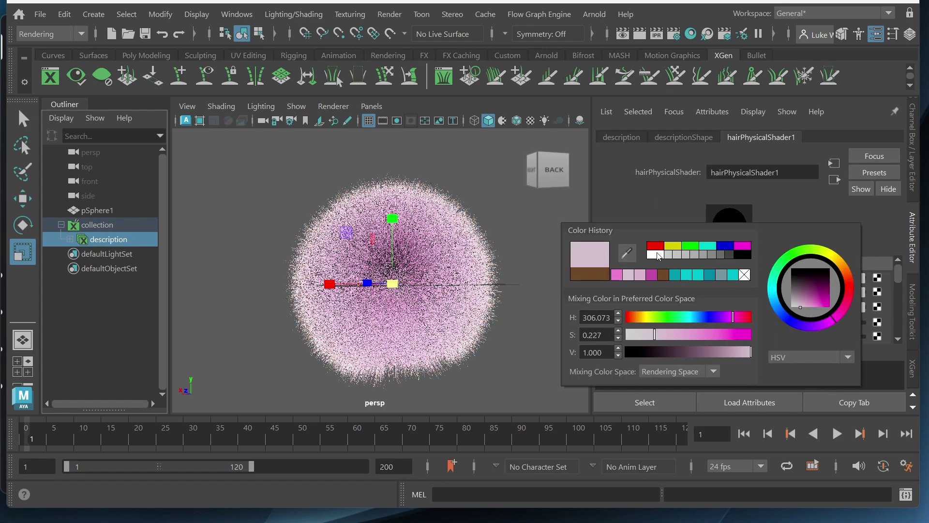
pyautogui.scroll(-2, 692, 310)
pyautogui.scroll(-5, 688, 311)
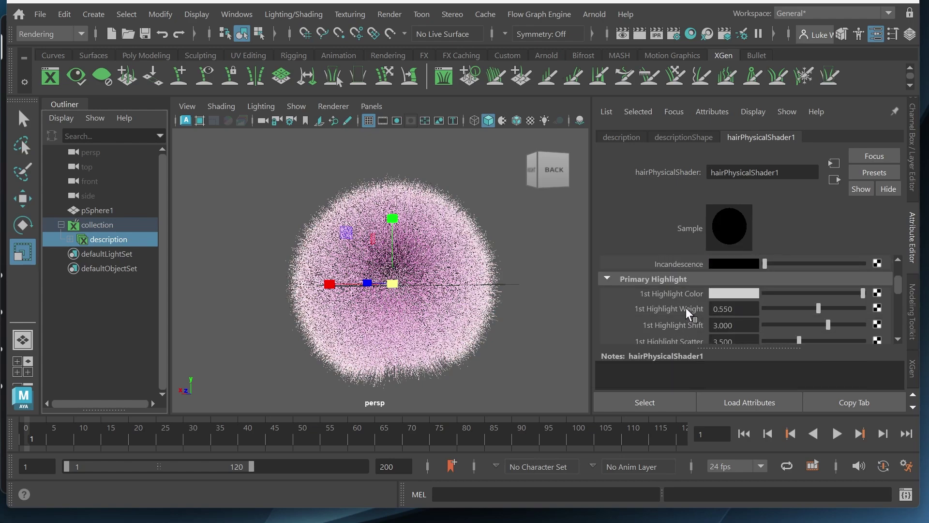
# Step: Set the 2nd Highlight Color to light pink and the Glint Color to pink
pyautogui.click(728, 284)
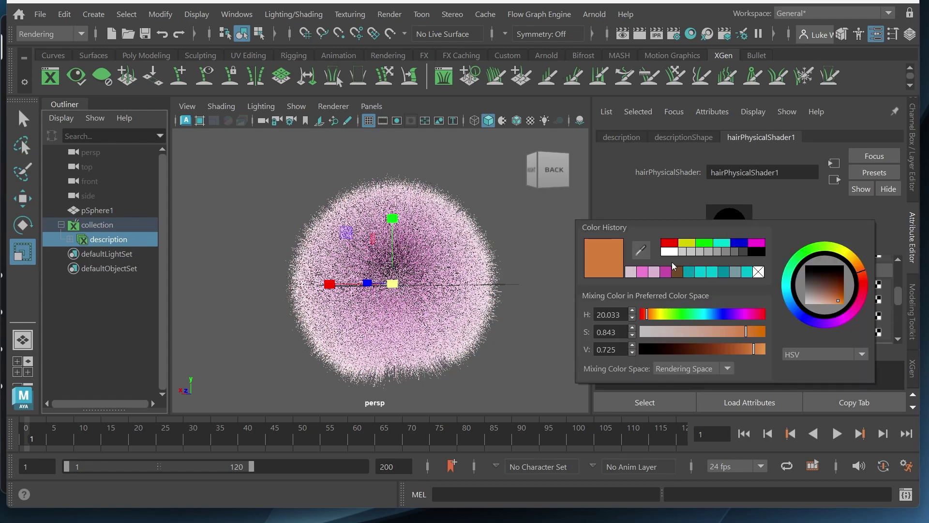
pyautogui.click(631, 273)
pyautogui.scroll(-3, 669, 296)
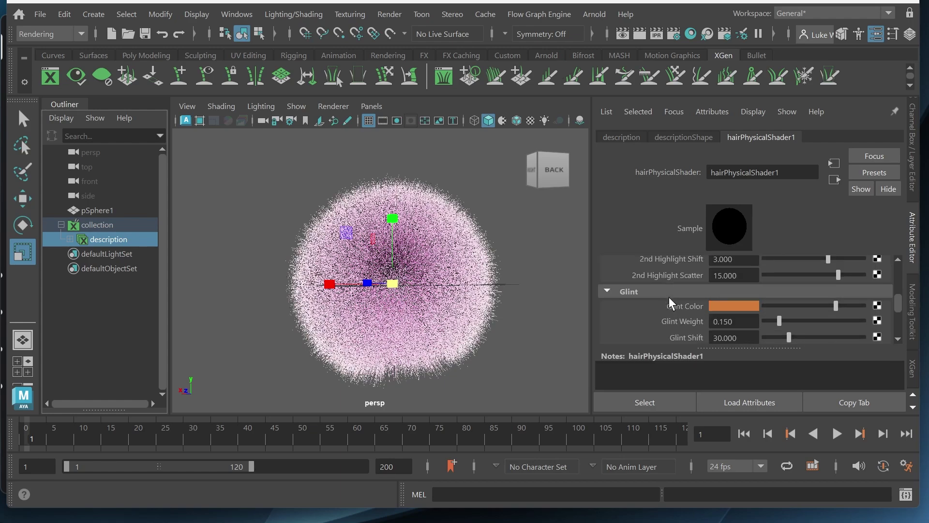
pyautogui.click(714, 304)
pyautogui.click(589, 293)
pyautogui.scroll(-1, 687, 311)
pyautogui.scroll(4, 688, 311)
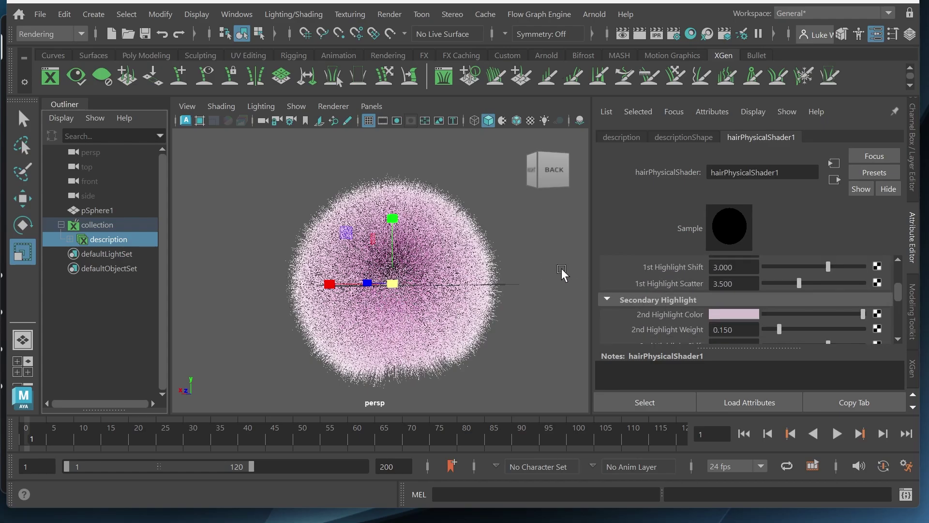
pyautogui.keyDown('alt'); pyautogui.moveTo(562, 268); pyautogui.dragTo(497, 229); pyautogui.keyUp('alt')
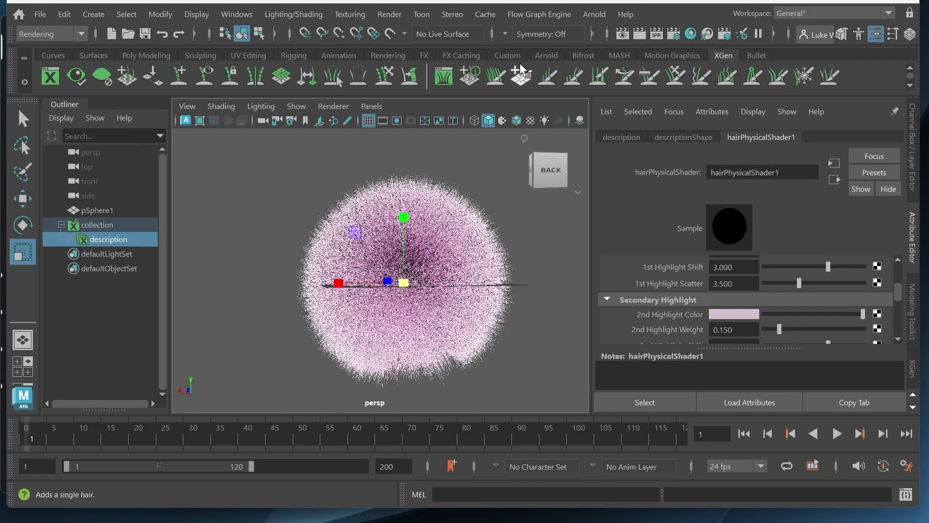
# Step: Add an Arnold skydome light, preview it in the RenderView, then minimise that window
pyautogui.click(593, 14)
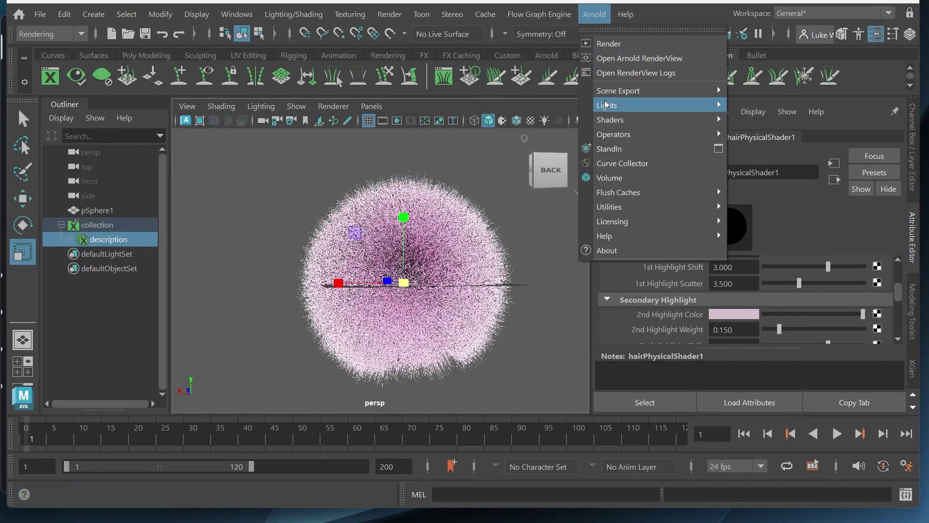
pyautogui.moveTo(616, 109)
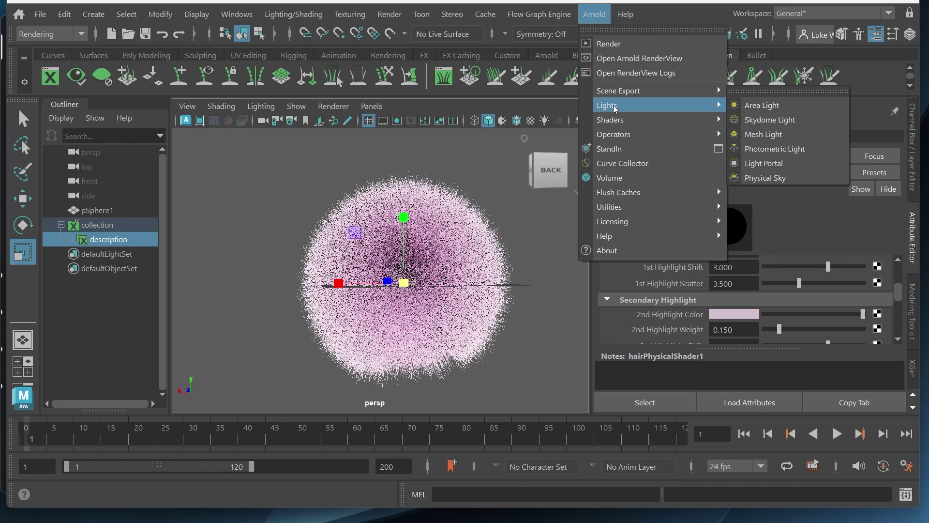
pyautogui.click(767, 122)
pyautogui.keyDown('alt'); pyautogui.moveTo(436, 199); pyautogui.dragTo(450, 215); pyautogui.keyUp('alt')
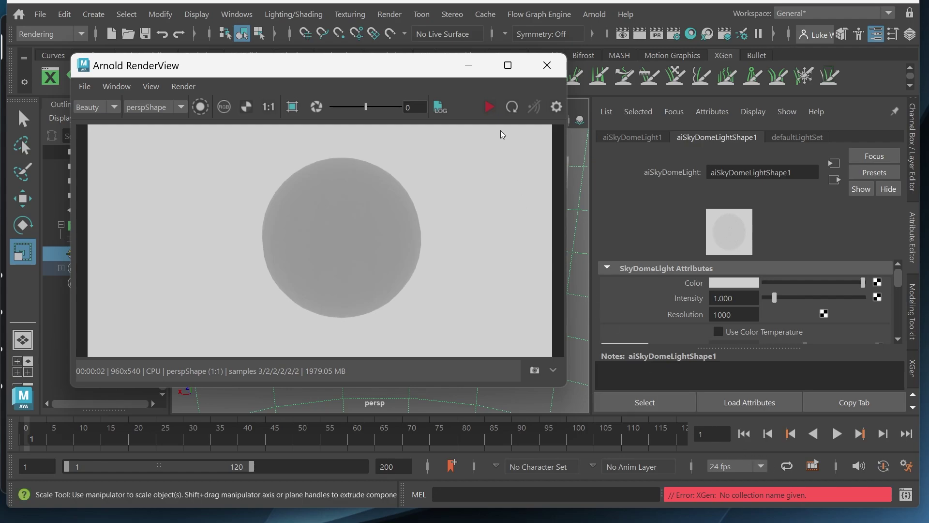
pyautogui.click(469, 65)
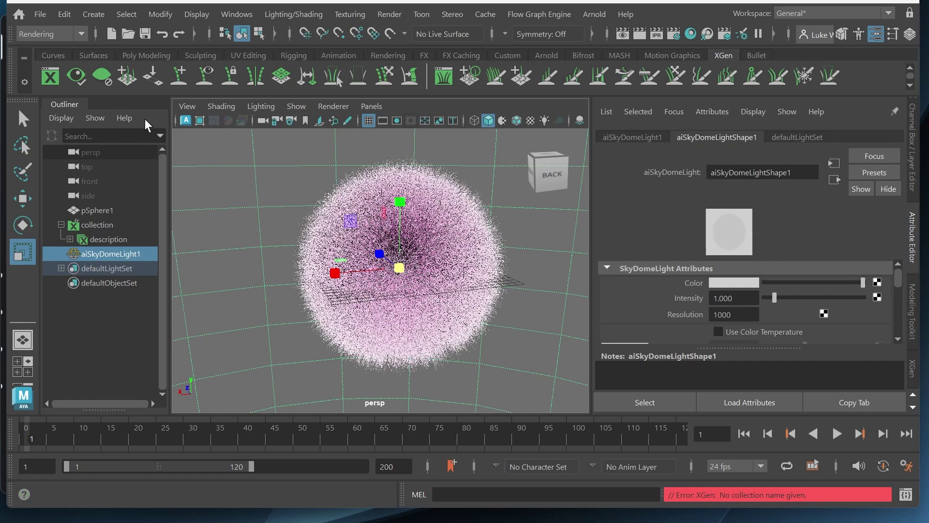
# Step: In the Project Window, define a new project named 'Hair 3' and accept it
pyautogui.click(41, 14)
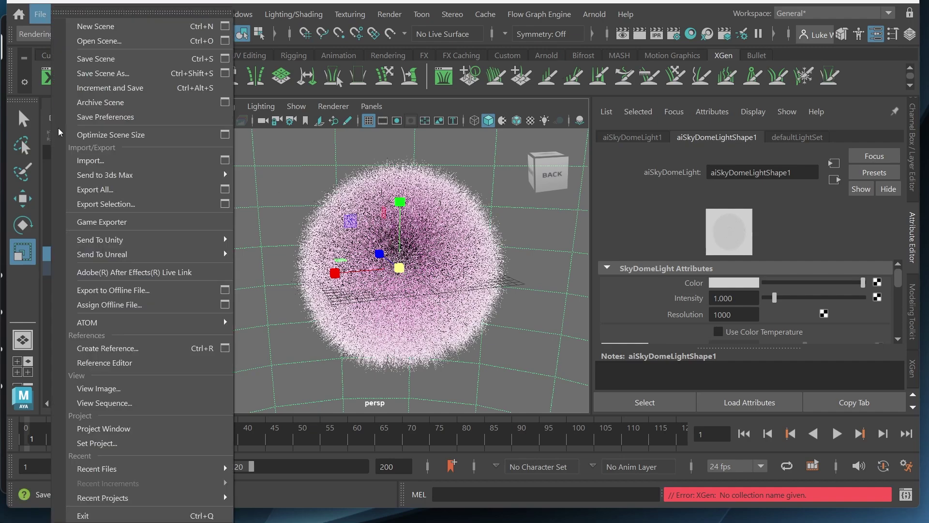
pyautogui.moveTo(74, 241)
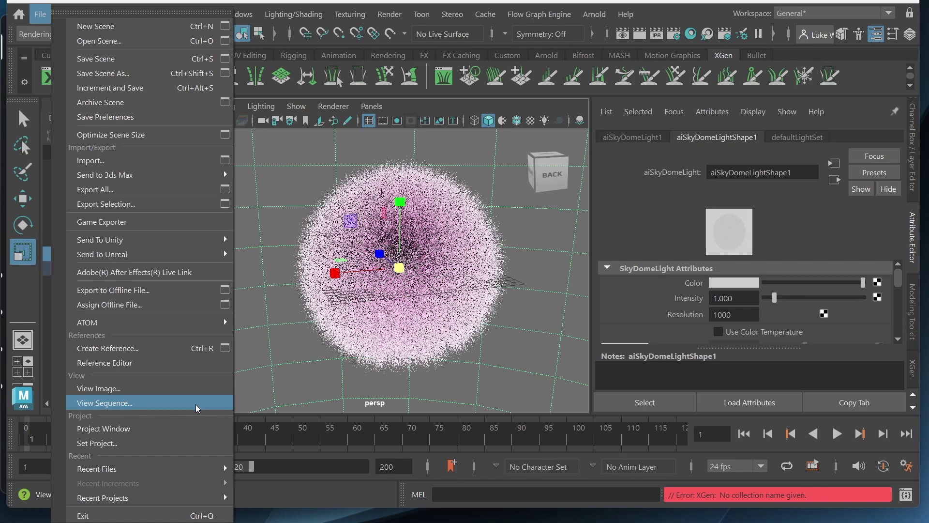
pyautogui.click(164, 428)
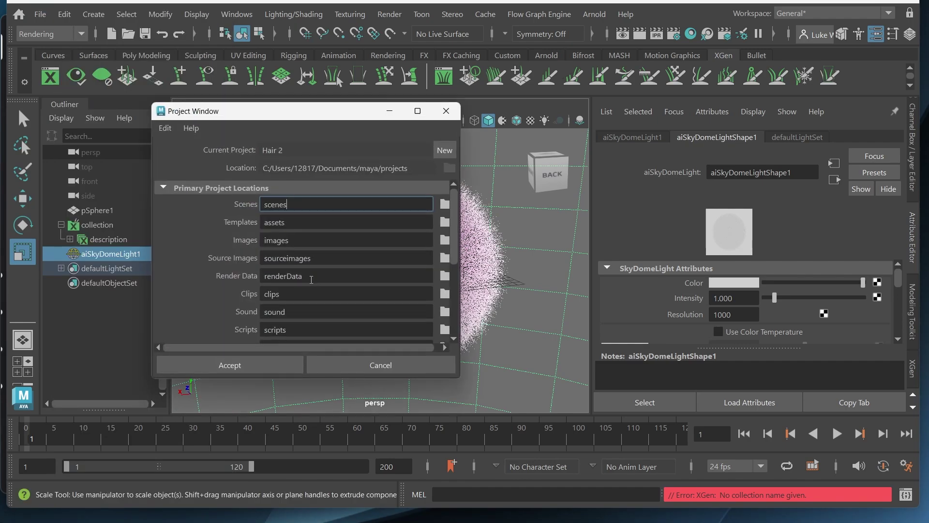
pyautogui.click(443, 151)
pyautogui.moveTo(376, 150); pyautogui.dragTo(229, 151)
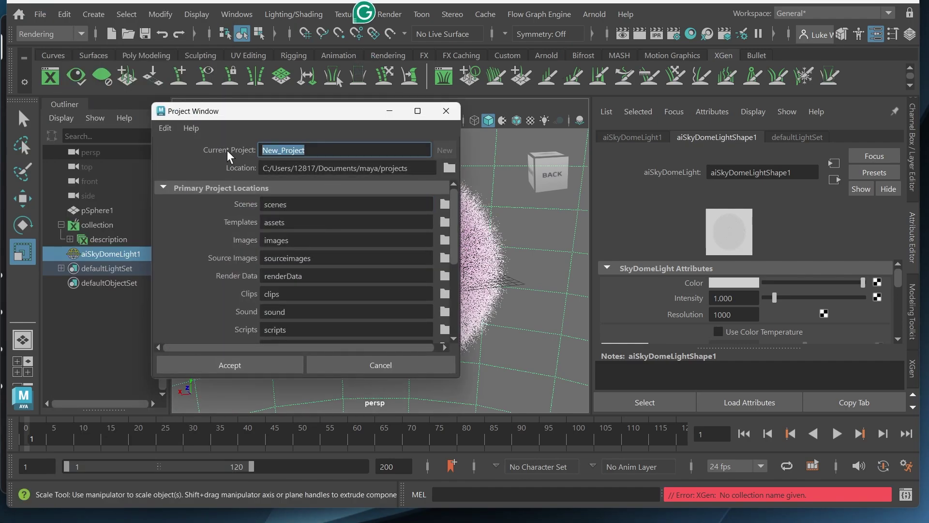
pyautogui.write('Hir 3')
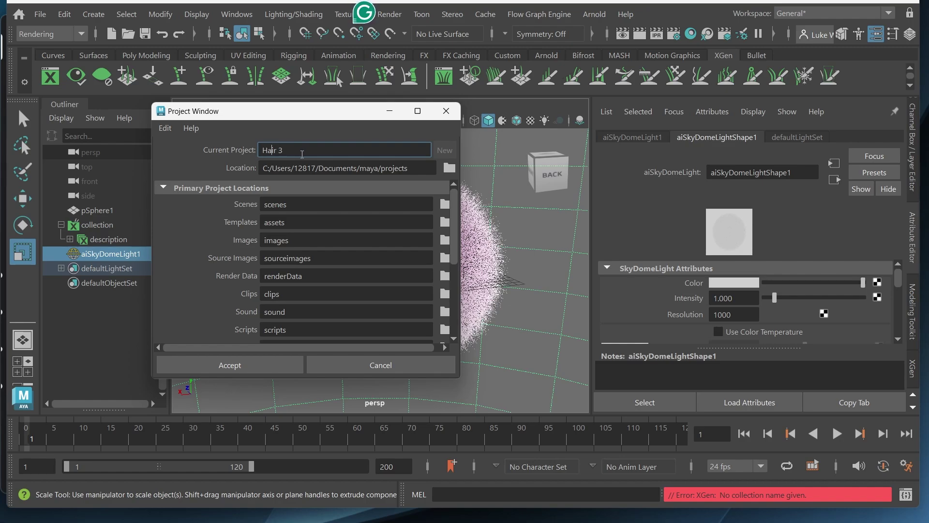
pyautogui.scroll(-5, 298, 199)
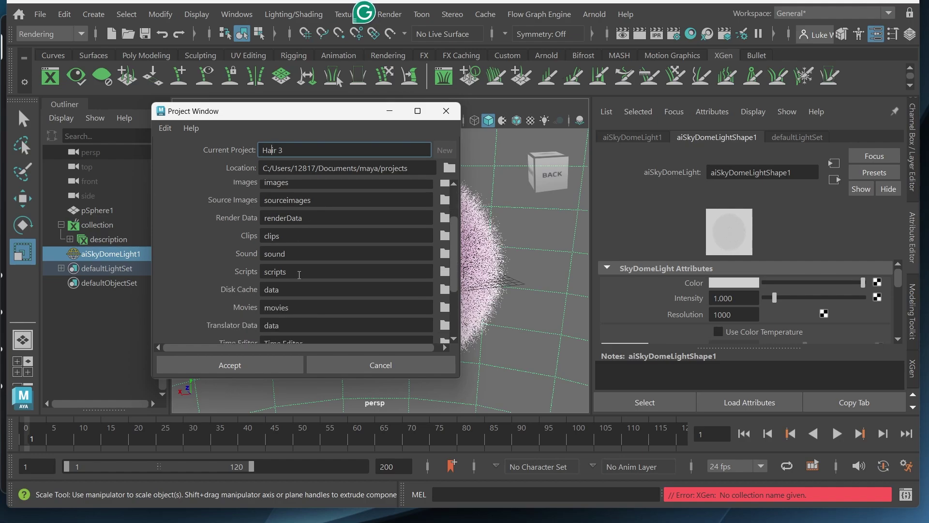
pyautogui.scroll(5, 298, 199)
pyautogui.click(272, 362)
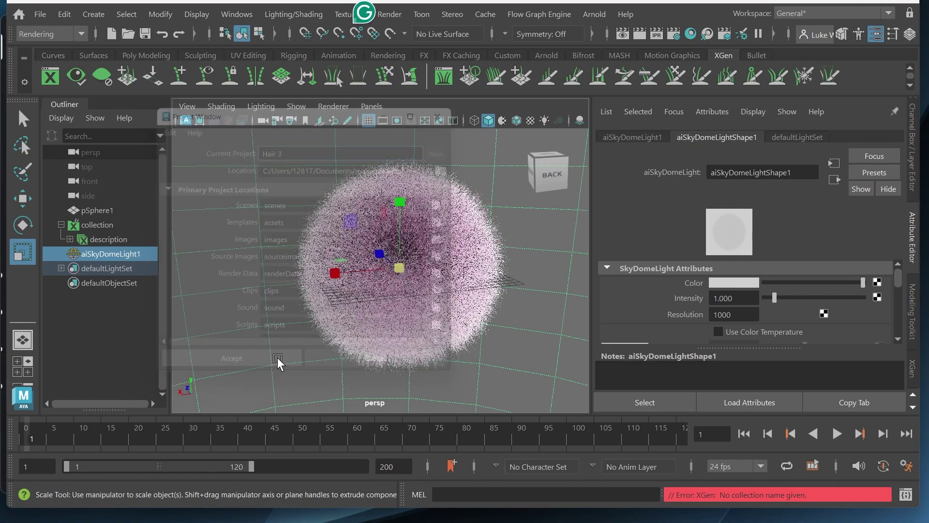
# Step: Set the Hair 3 folder as the current Maya project
pyautogui.click(40, 14)
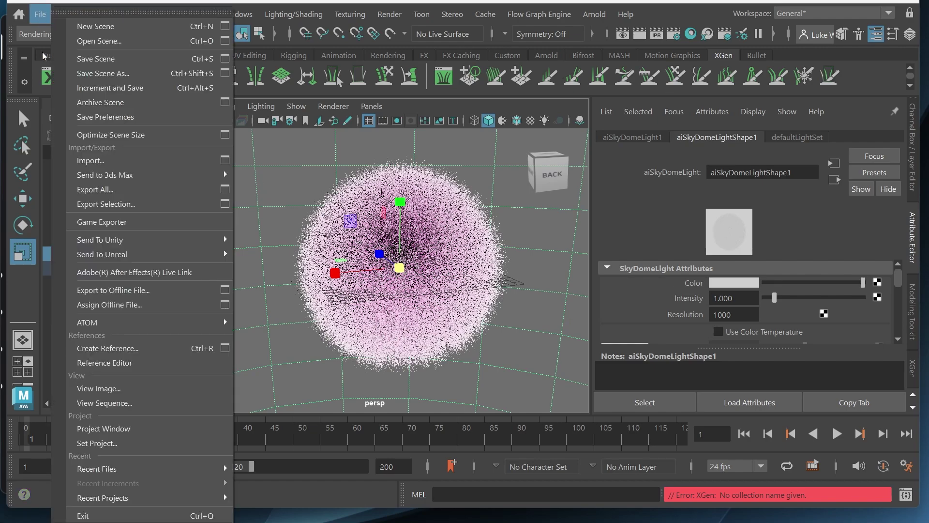
pyautogui.click(115, 441)
pyautogui.scroll(-5, 271, 287)
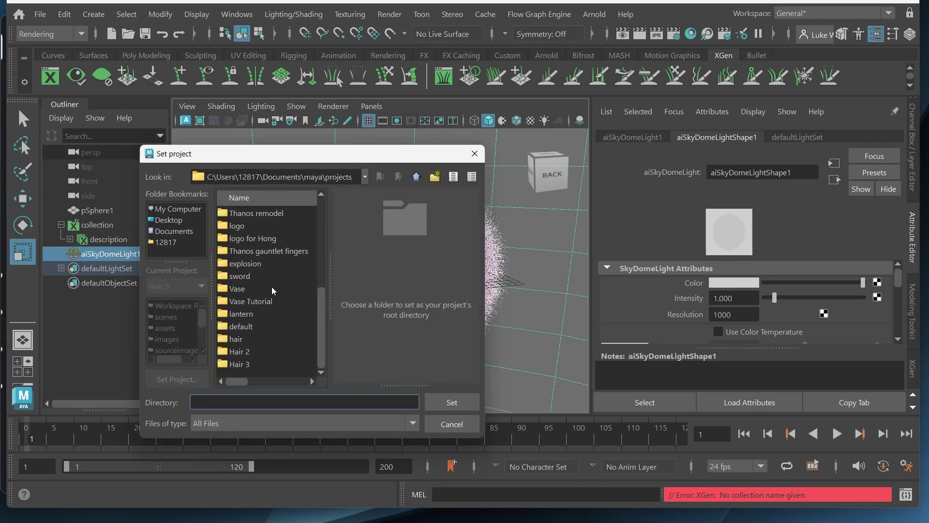
pyautogui.click(238, 364)
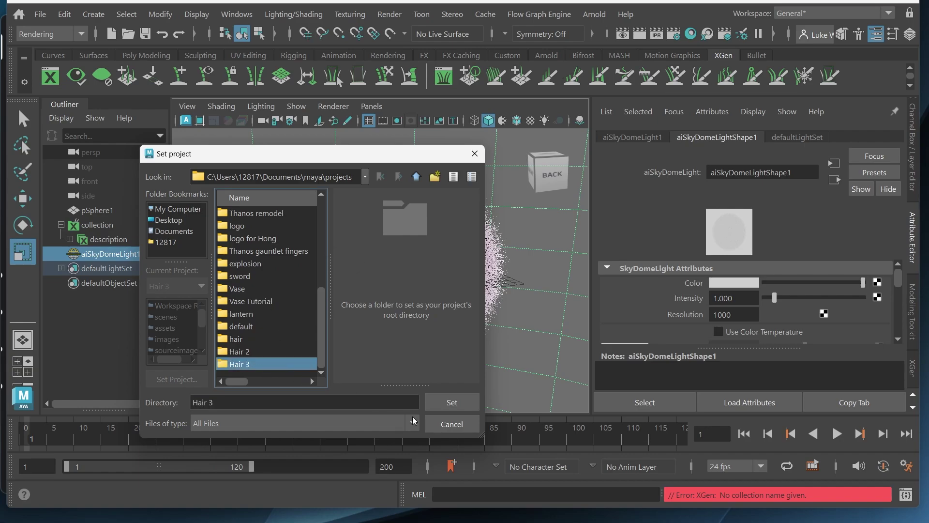
pyautogui.click(440, 403)
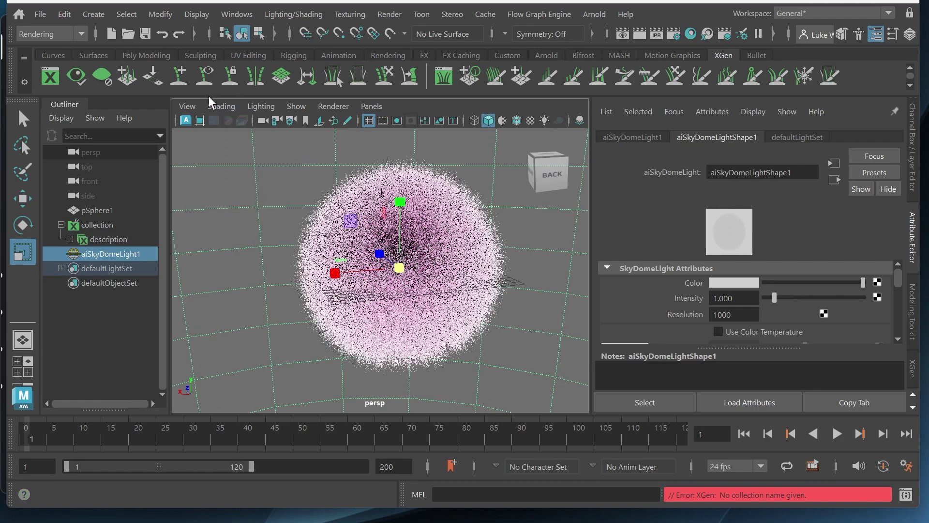
# Step: Save the scene as 'Hair' in the project's scenes folder
pyautogui.click(41, 13)
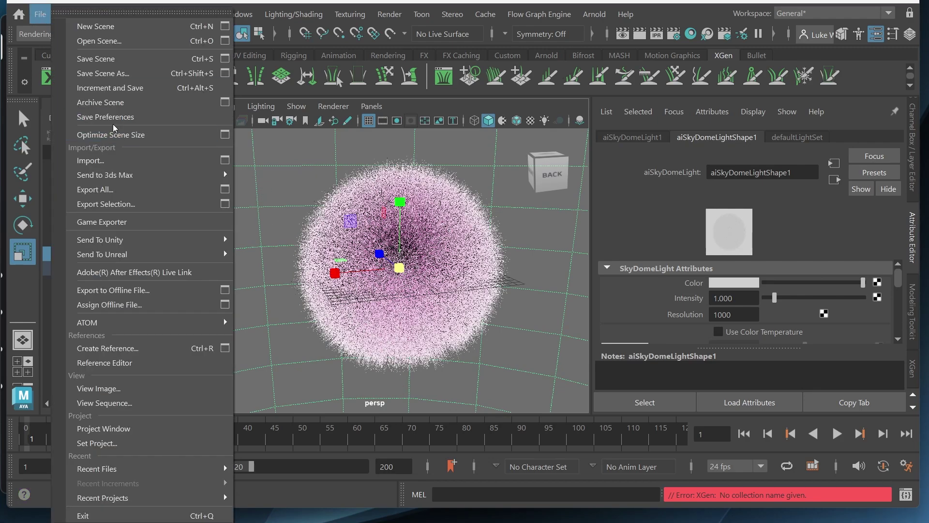
pyautogui.click(128, 74)
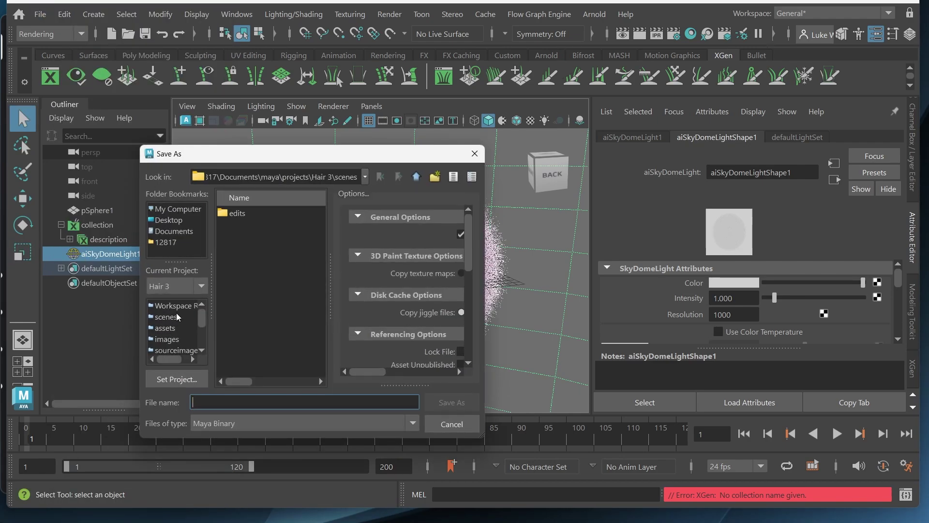
pyautogui.scroll(-3, 178, 317)
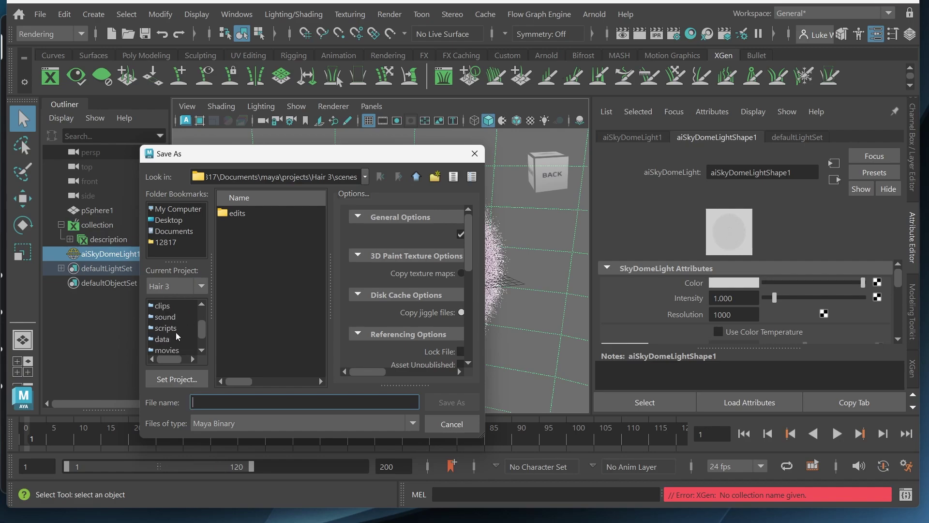
pyautogui.scroll(3, 176, 333)
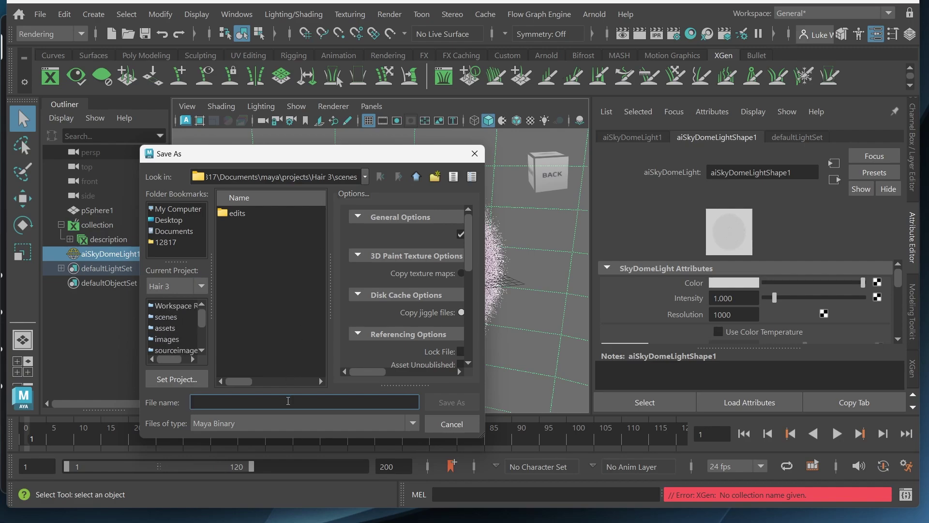
pyautogui.write('Hair')
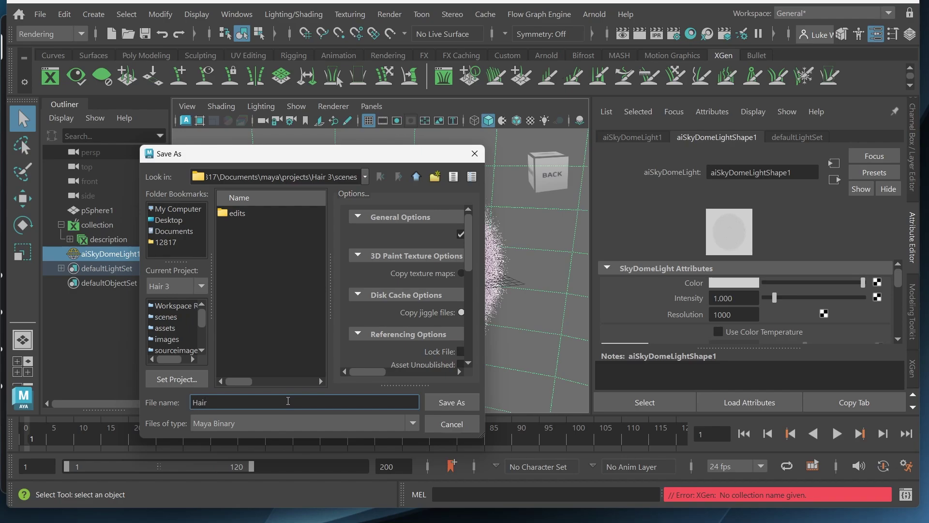
pyautogui.click(452, 403)
pyautogui.press('r')
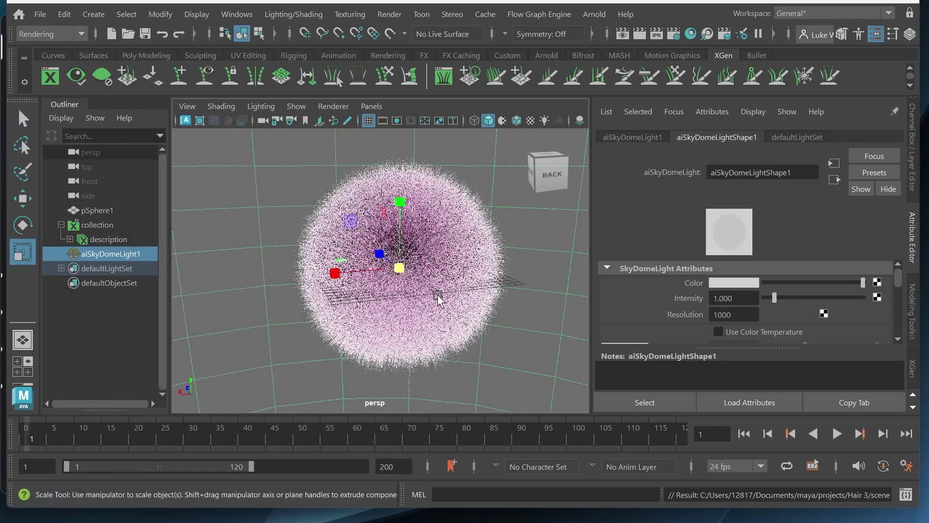
pyautogui.moveTo(446, 266)
pyautogui.keyDown('alt'); pyautogui.mouseDown()
pyautogui.moveTo(442, 245)
pyautogui.moveTo(435, 251)
pyautogui.moveTo(444, 251)
pyautogui.mouseUp(); pyautogui.keyUp('alt')
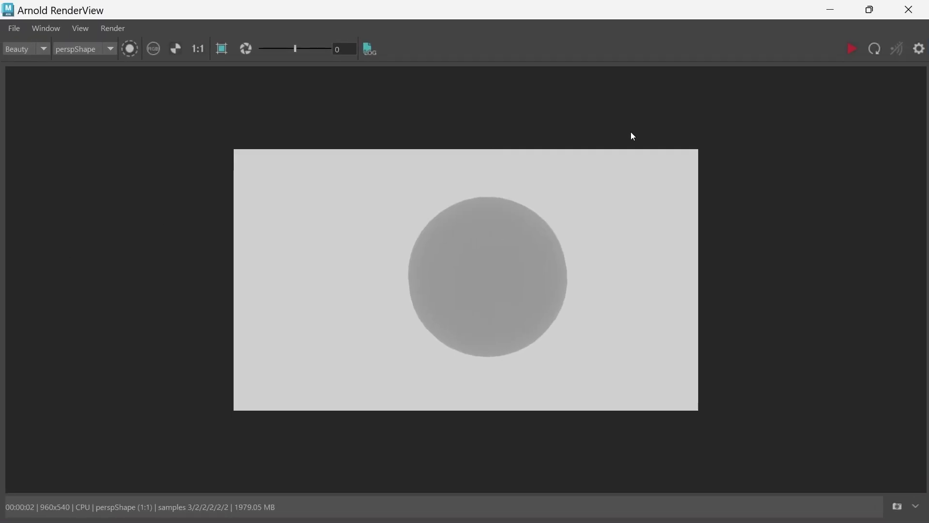
# Step: Render the persp camera in Arnold RenderView, zoom into the fur, then return to 1:1
pyautogui.click(875, 49)
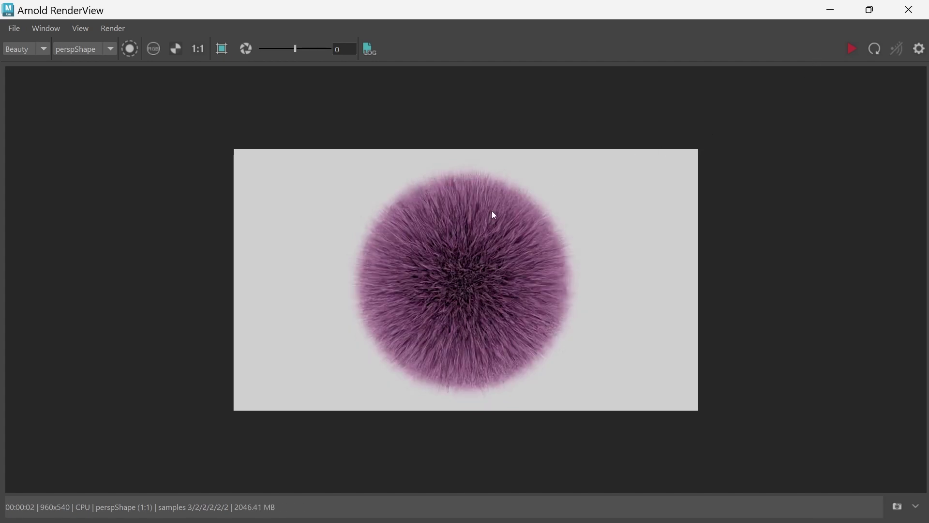
pyautogui.scroll(1, 420, 222)
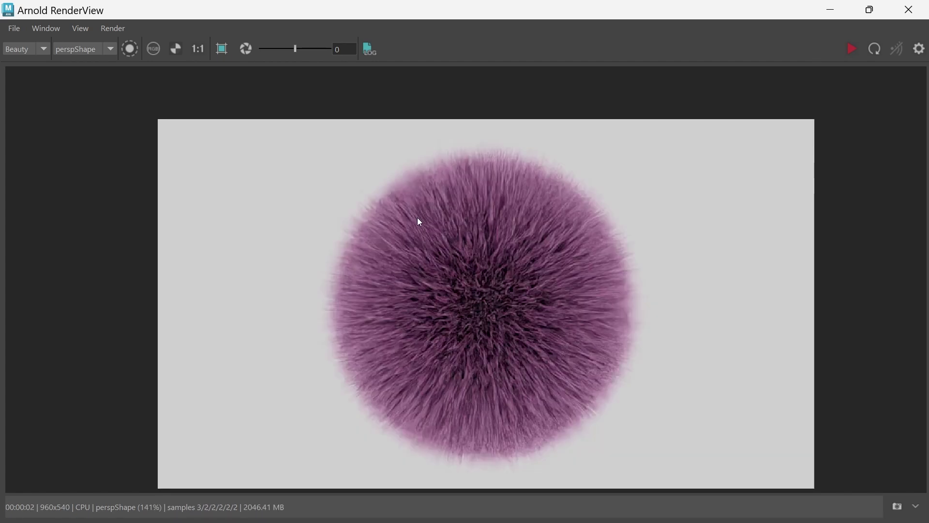
pyautogui.scroll(1, 420, 221)
pyautogui.scroll(-1, 424, 221)
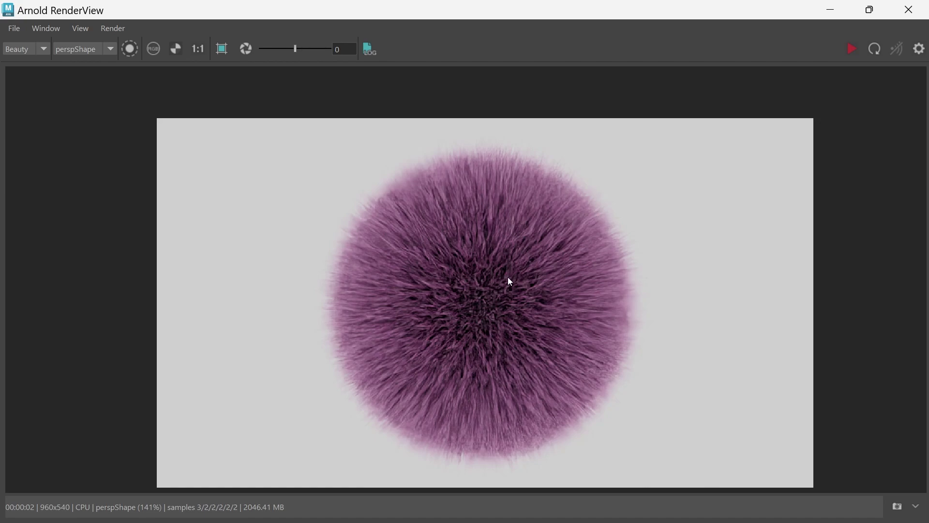
pyautogui.scroll(-1, 522, 264)
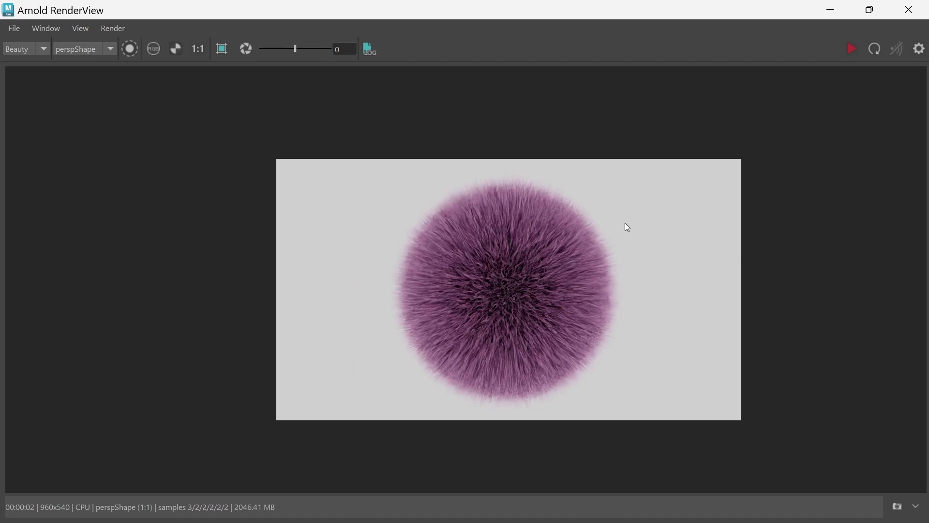
# Step: Create a polygon plane, scale it into a large floor and move it below the sphere
pyautogui.click(831, 9)
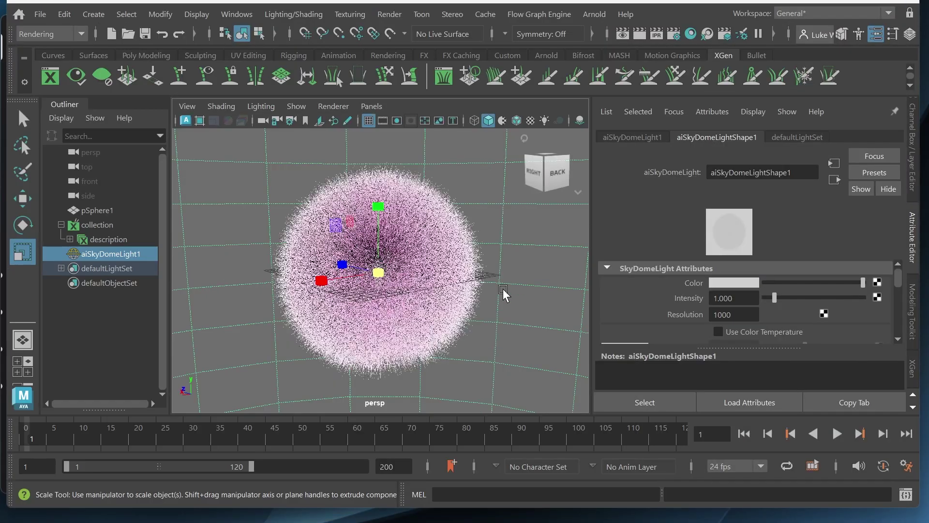
pyautogui.keyDown('alt'); pyautogui.moveTo(447, 316); pyautogui.dragTo(197, 289); pyautogui.keyUp('alt')
pyautogui.click(136, 55)
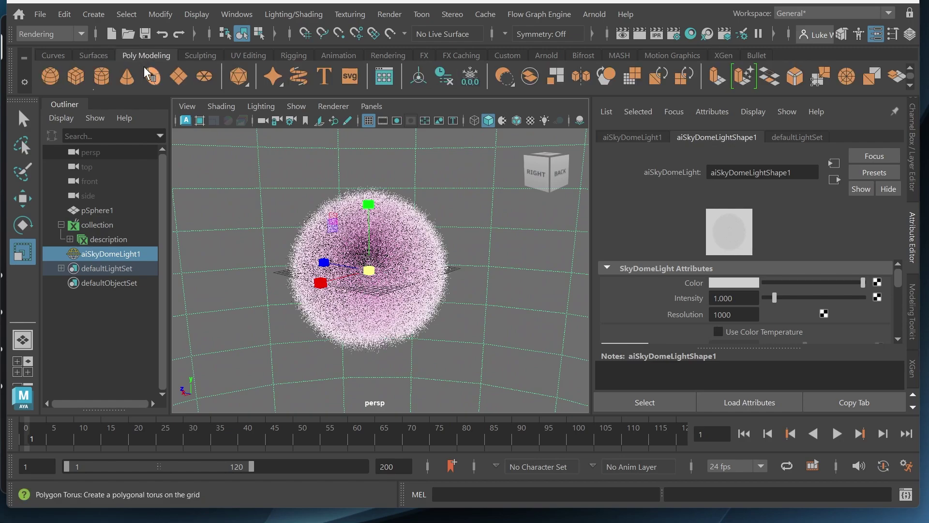
pyautogui.click(183, 75)
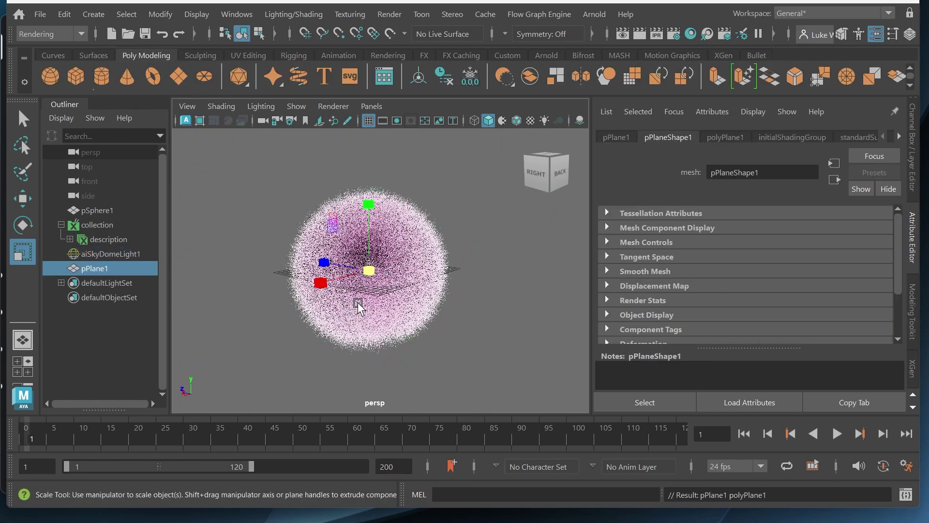
pyautogui.moveTo(369, 271); pyautogui.dragTo(569, 238)
pyautogui.moveTo(394, 264); pyautogui.dragTo(388, 235)
pyautogui.press('w')
pyautogui.press('r')
# Step: Extrude the plane's far border edge upward into a wall and smooth it with preview mode 3
pyautogui.moveTo(387, 234); pyautogui.dragTo(387, 99, button='right')
pyautogui.click(270, 205)
pyautogui.doubleClick(530, 218)
pyautogui.press('w')
pyautogui.moveTo(400, 185)
pyautogui.keyDown('shift'); pyautogui.mouseDown()
pyautogui.moveTo(407, 108)
pyautogui.moveTo(391, 186)
pyautogui.moveTo(400, 190)
pyautogui.mouseUp(); pyautogui.keyUp('shift')
pyautogui.keyDown('alt'); pyautogui.moveTo(385, 252); pyautogui.dragTo(394, 243); pyautogui.keyUp('alt')
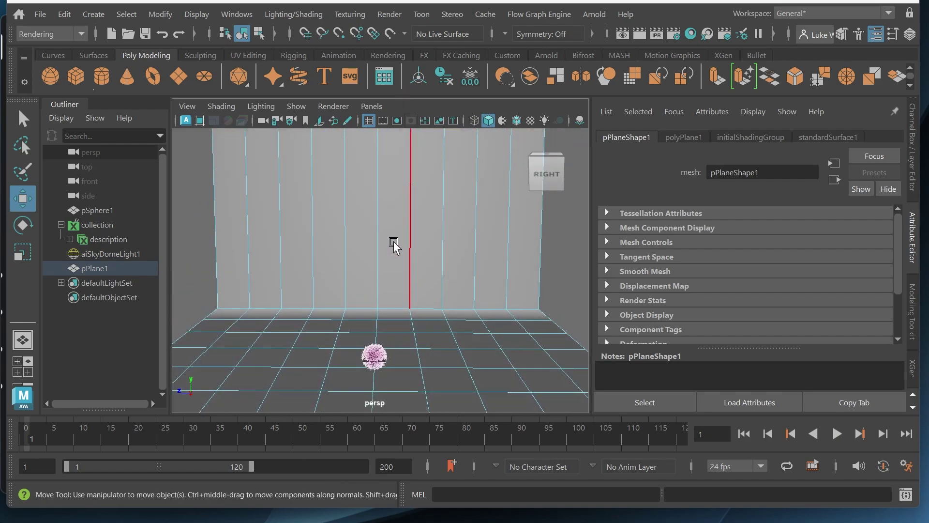
pyautogui.click(395, 275)
pyautogui.press('3')
pyautogui.keyDown('alt'); pyautogui.moveTo(395, 280); pyautogui.dragTo(416, 259); pyautogui.keyUp('alt')
pyautogui.scroll(8, 419, 260)
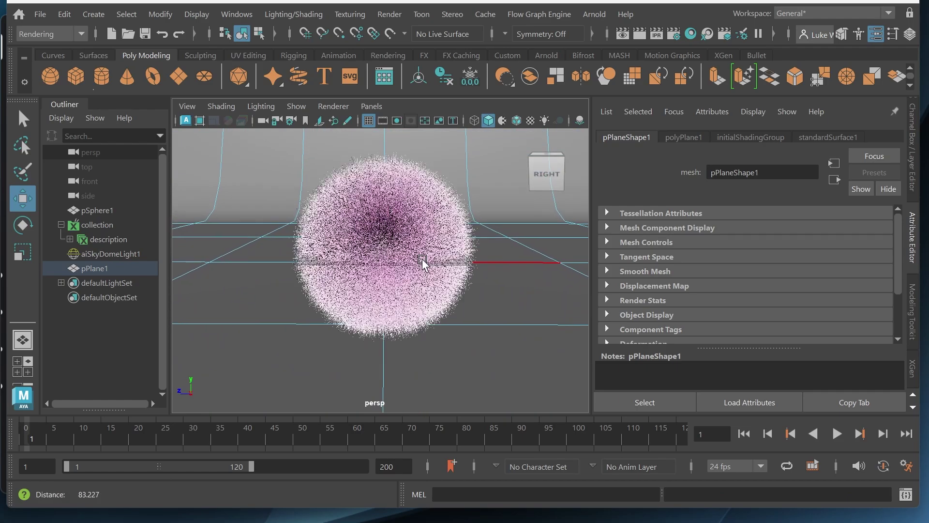
pyautogui.keyDown('alt'); pyautogui.moveTo(400, 275); pyautogui.dragTo(402, 272); pyautogui.keyUp('alt')
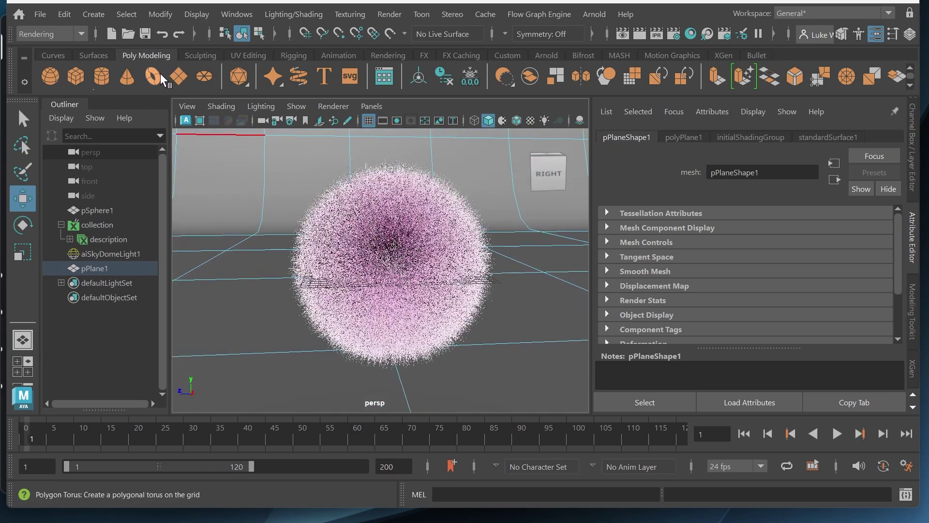
# Step: Create a spot light and, looking through it, aim it at the fur sphere
pyautogui.scroll(-1, 204, 74)
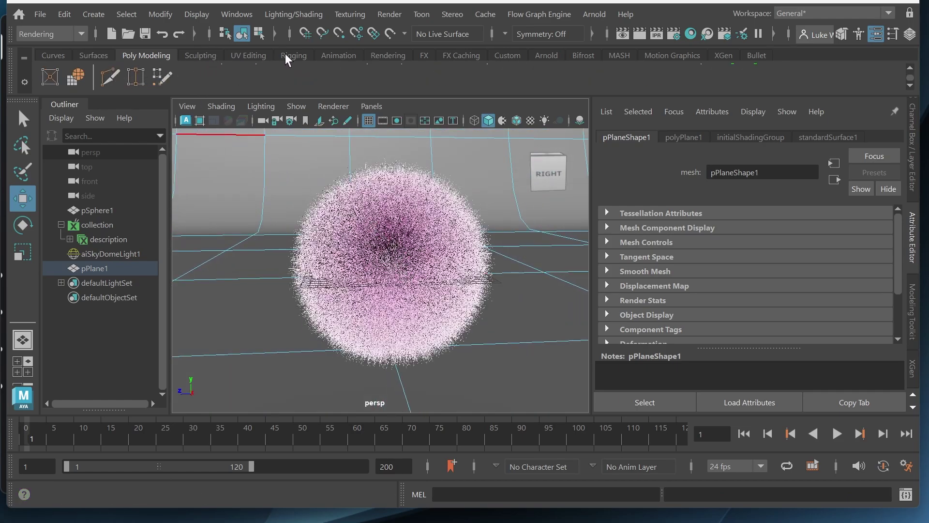
pyautogui.click(387, 56)
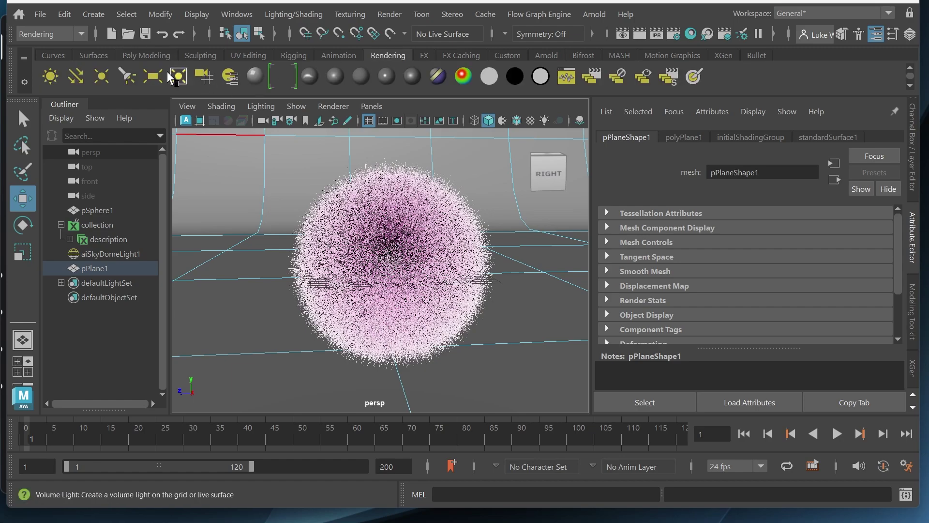
pyautogui.click(134, 77)
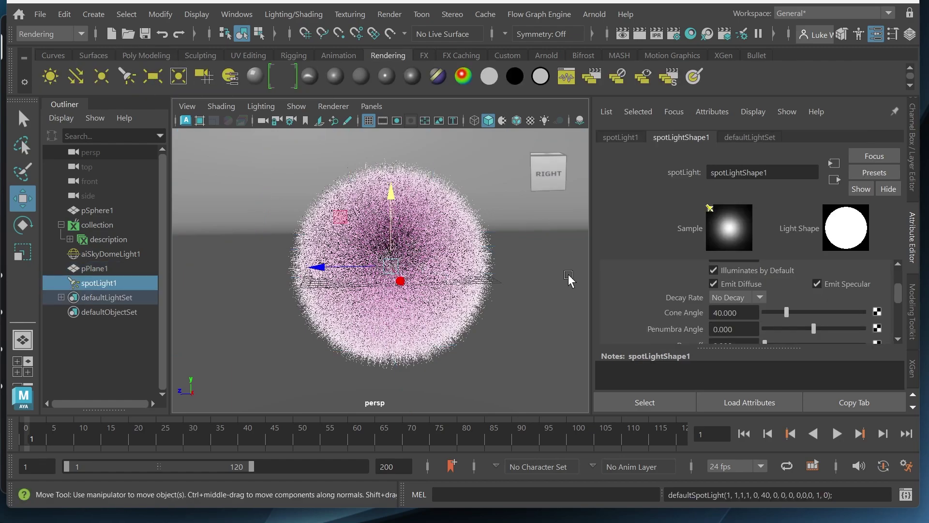
pyautogui.scroll(1, 694, 309)
pyautogui.scroll(1, 704, 282)
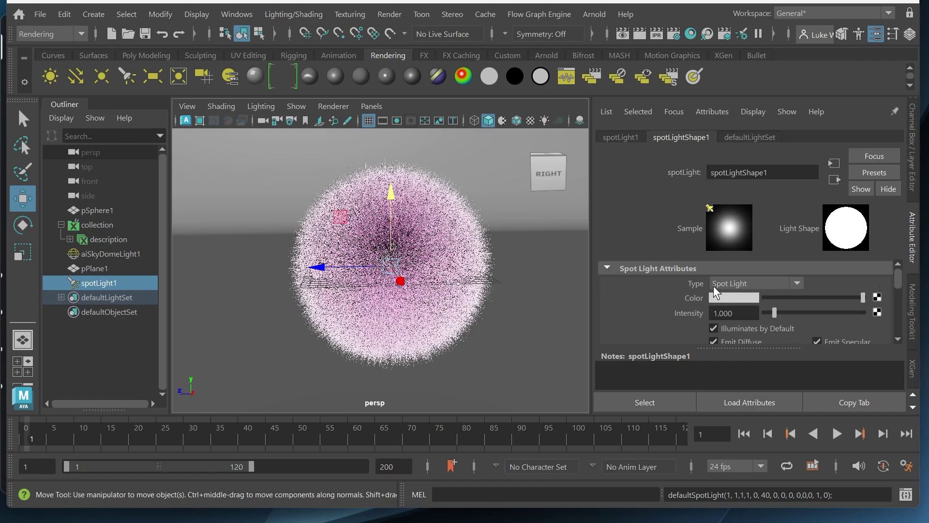
pyautogui.click(370, 109)
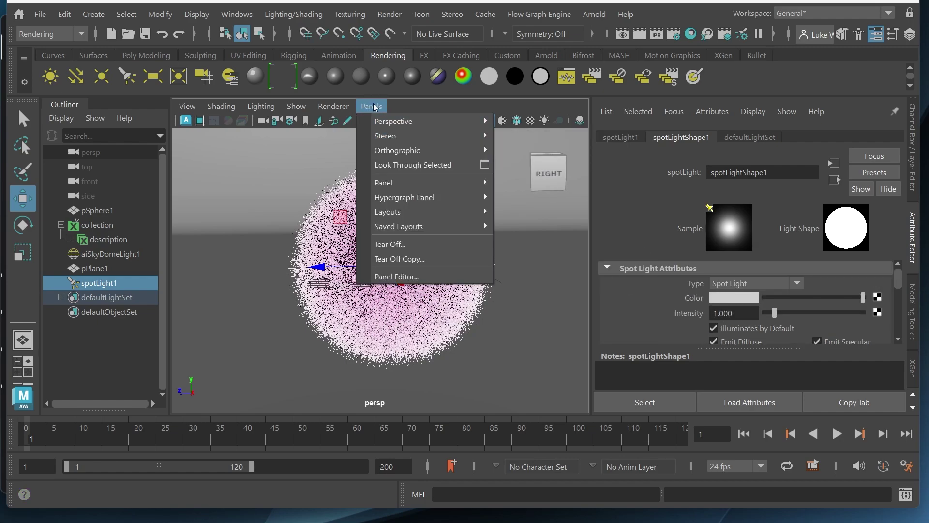
pyautogui.click(400, 165)
pyautogui.scroll(-5, 397, 239)
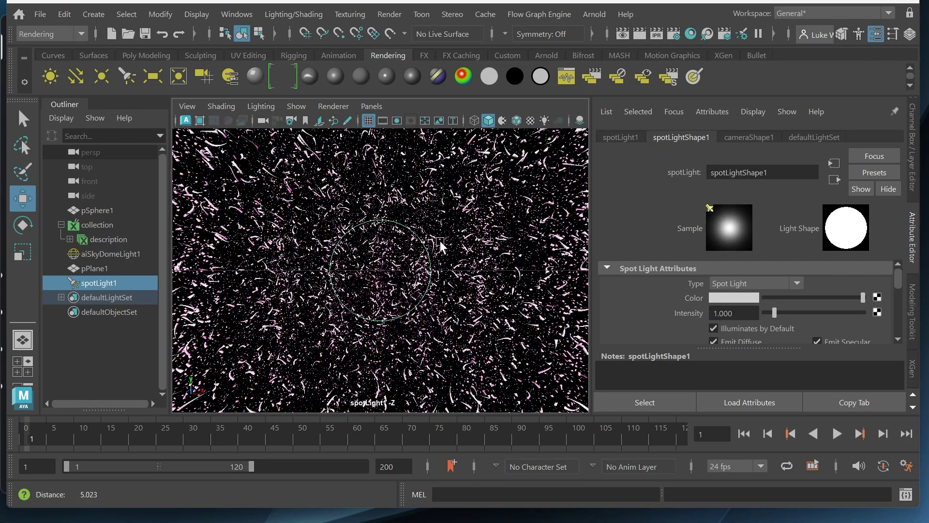
pyautogui.scroll(-5, 397, 240)
pyautogui.keyDown('alt'); pyautogui.moveTo(384, 245); pyautogui.dragTo(446, 289); pyautogui.keyUp('alt')
# Step: Set the spot light's intensity to 700, cone angle 88.67 and penumbra 10
pyautogui.moveTo(759, 314); pyautogui.dragTo(676, 309)
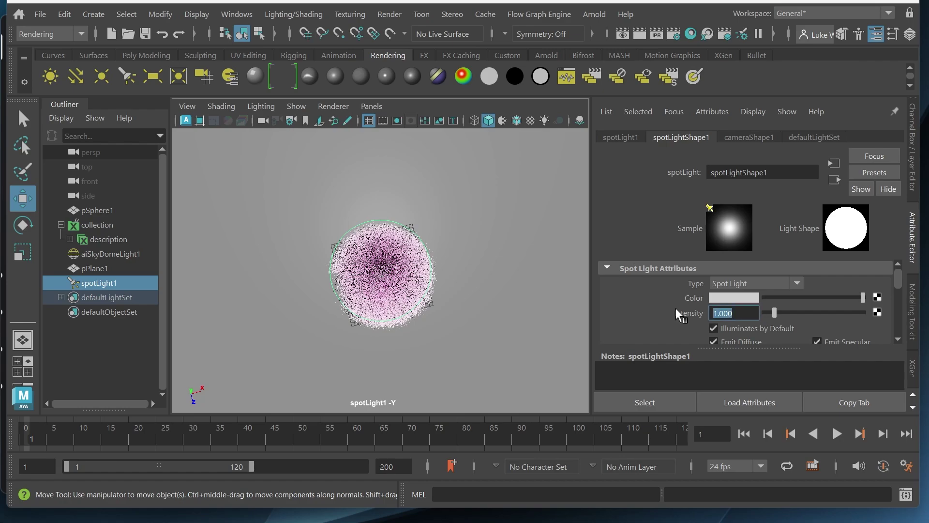
pyautogui.write('700')
pyautogui.press('Return')
pyautogui.scroll(-3, 707, 307)
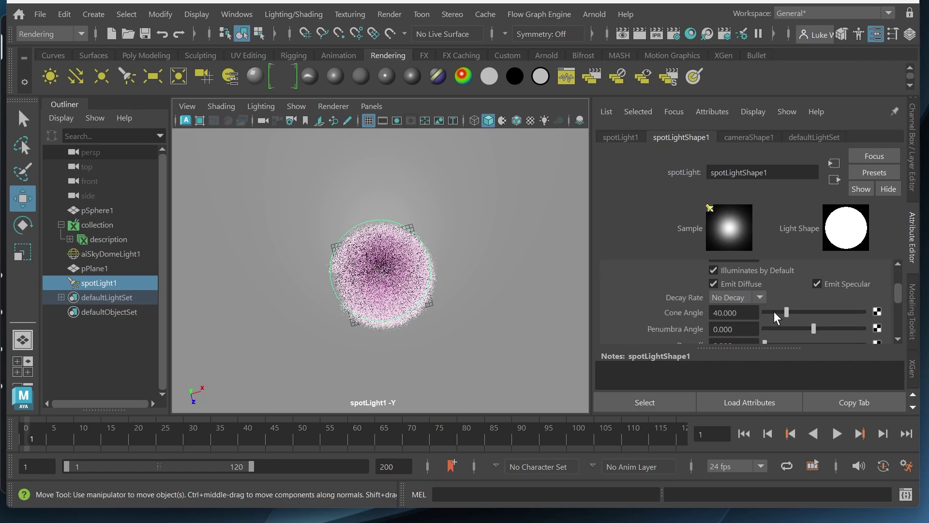
pyautogui.moveTo(774, 312); pyautogui.dragTo(879, 323)
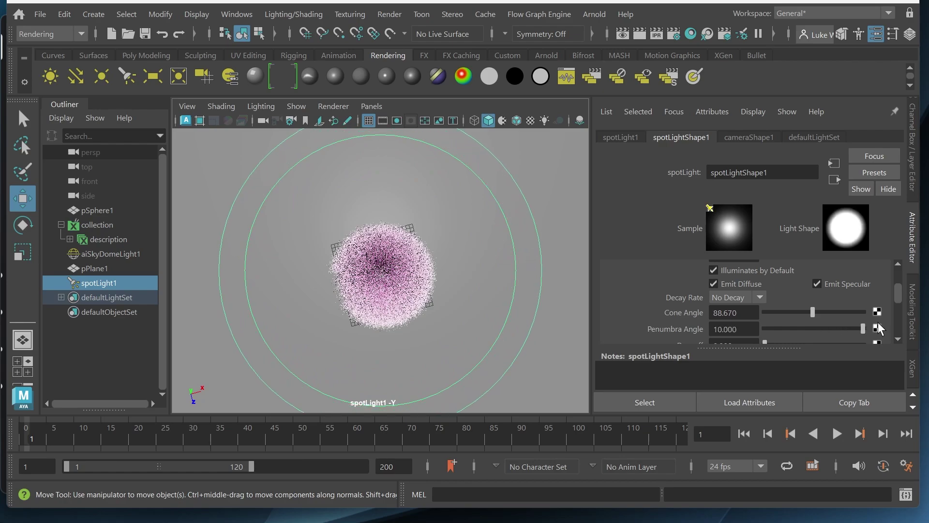
pyautogui.keyDown('alt'); pyautogui.moveTo(537, 259); pyautogui.dragTo(501, 214); pyautogui.keyUp('alt')
pyautogui.press('space')
# Step: Return to the perspective view and run a quick interactive Arnold render
pyautogui.moveTo(473, 258)
pyautogui.keyDown('alt'); pyautogui.mouseDown(button='right')
pyautogui.moveTo(444, 255)
pyautogui.moveTo(462, 261)
pyautogui.mouseUp(button='right'); pyautogui.keyUp('alt')
pyautogui.scroll(4, 457, 257)
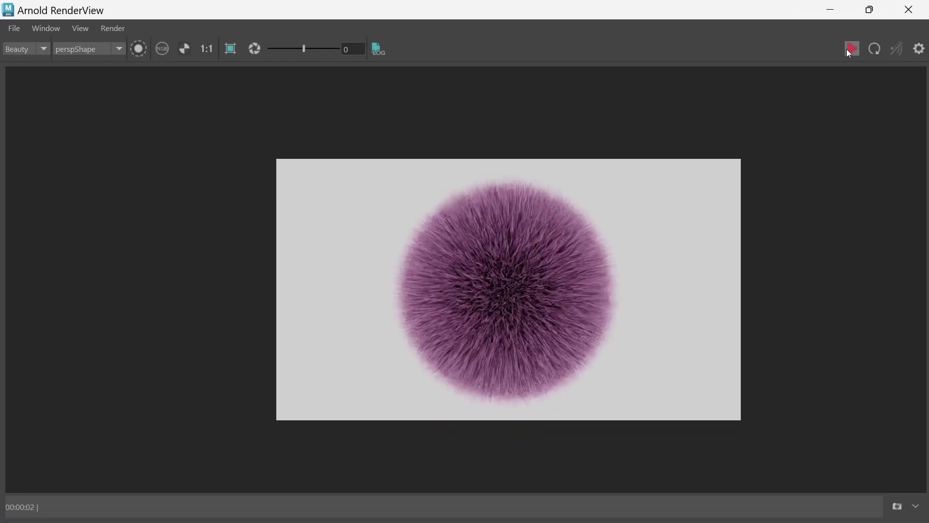
pyautogui.click(846, 48)
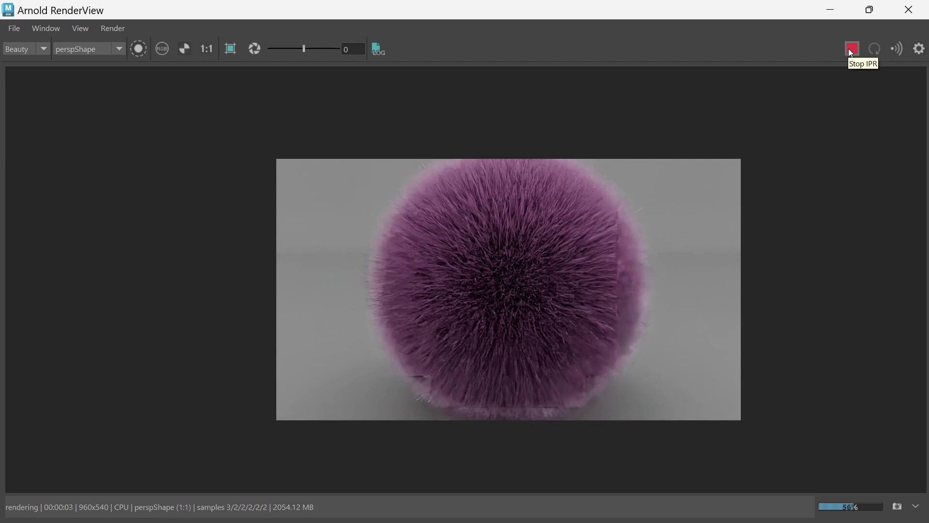
pyautogui.click(852, 48)
pyautogui.click(832, 10)
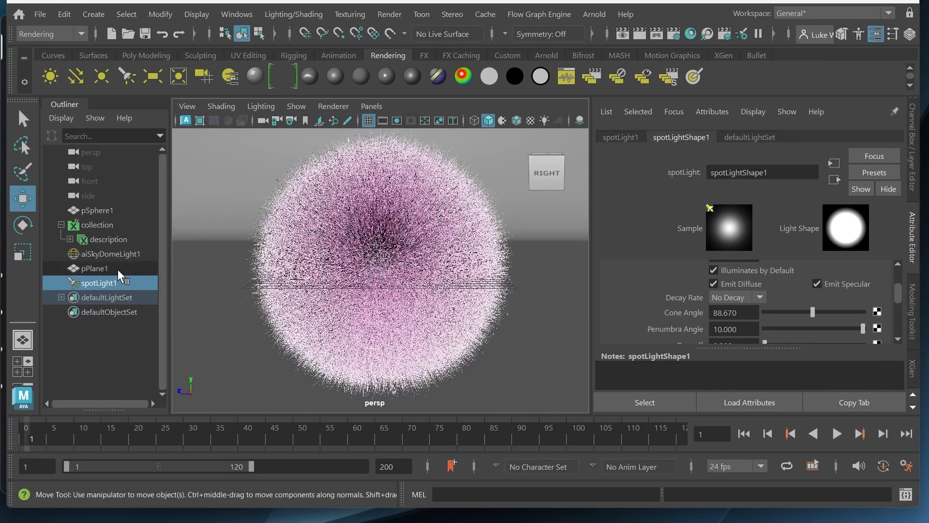
# Step: Raise spotLight1's intensity to 1000
pyautogui.moveTo(112, 283); pyautogui.dragTo(178, 282)
pyautogui.scroll(3, 728, 297)
pyautogui.doubleClick(734, 313)
pyautogui.write('1000')
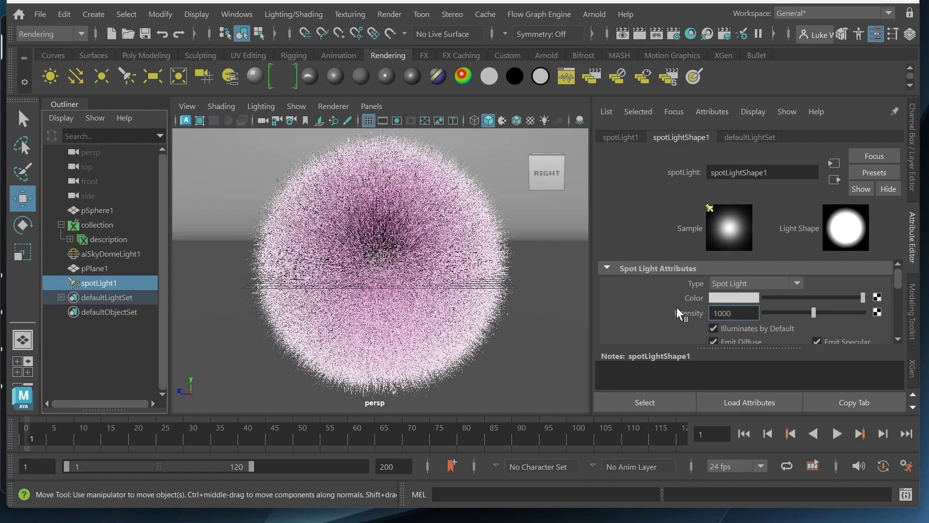
pyautogui.press('Return')
# Step: Push pPlane1's standardSurface1 base colour to white and test-render the brighter backdrop
pyautogui.click(553, 262)
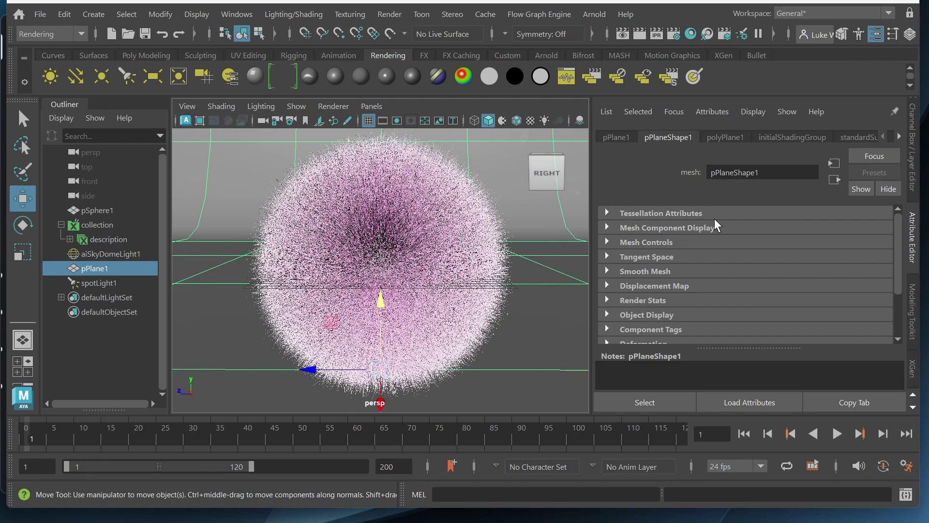
pyautogui.click(859, 137)
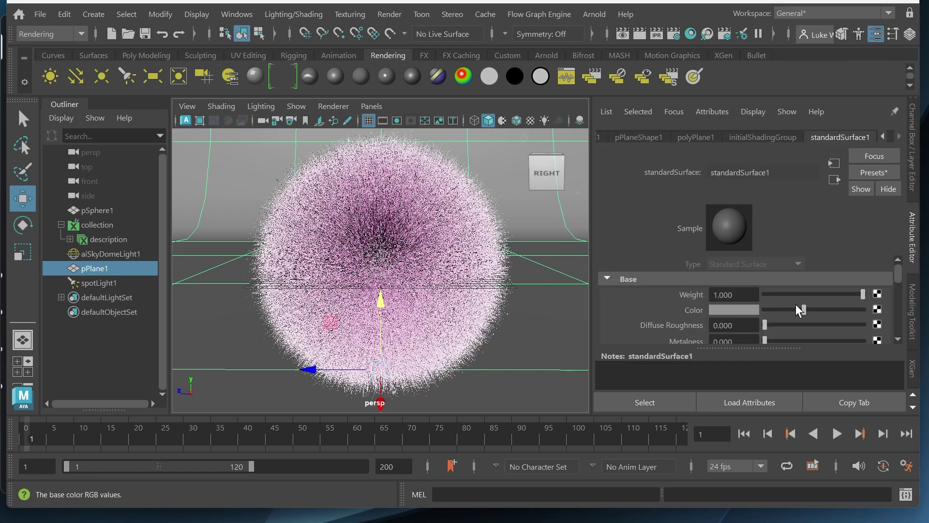
pyautogui.moveTo(808, 308); pyautogui.dragTo(888, 303)
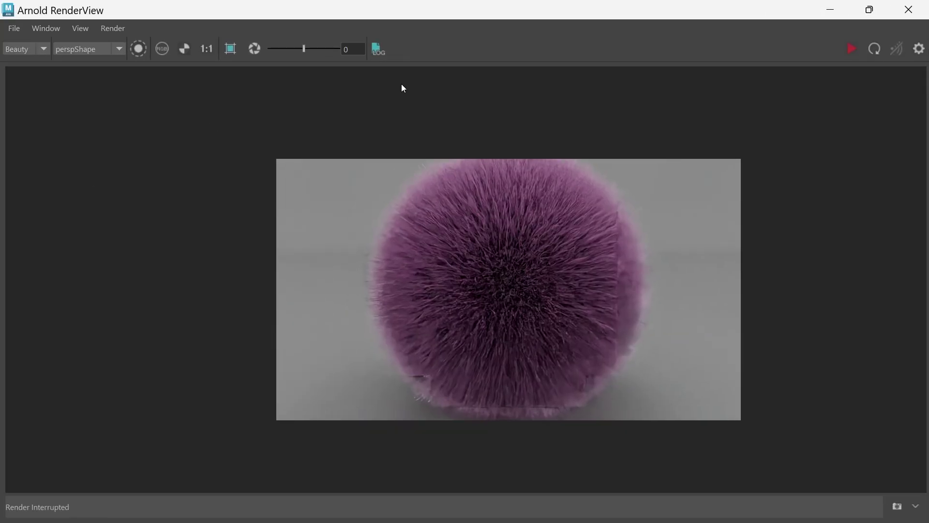
pyautogui.click(850, 48)
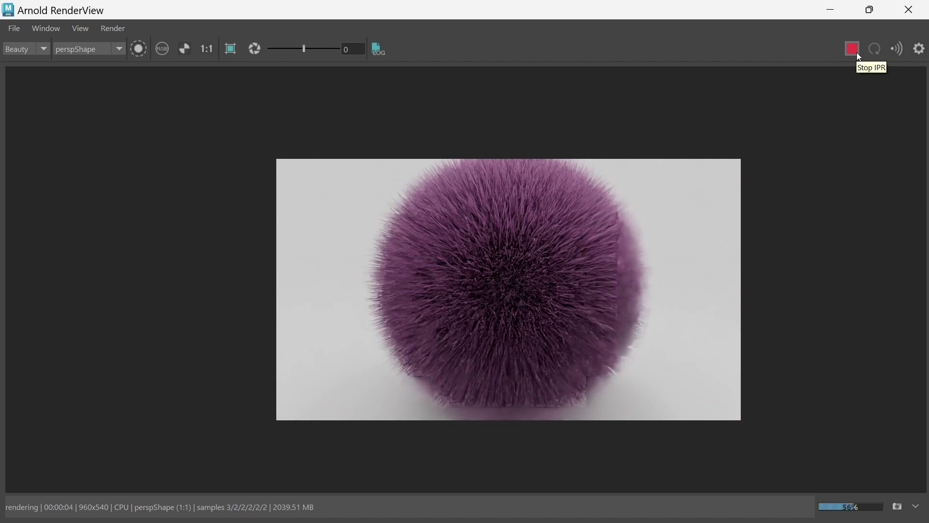
pyautogui.click(857, 52)
# Step: Assign a new Arnold aiStandardSurface material to pSphere1
pyautogui.click(831, 11)
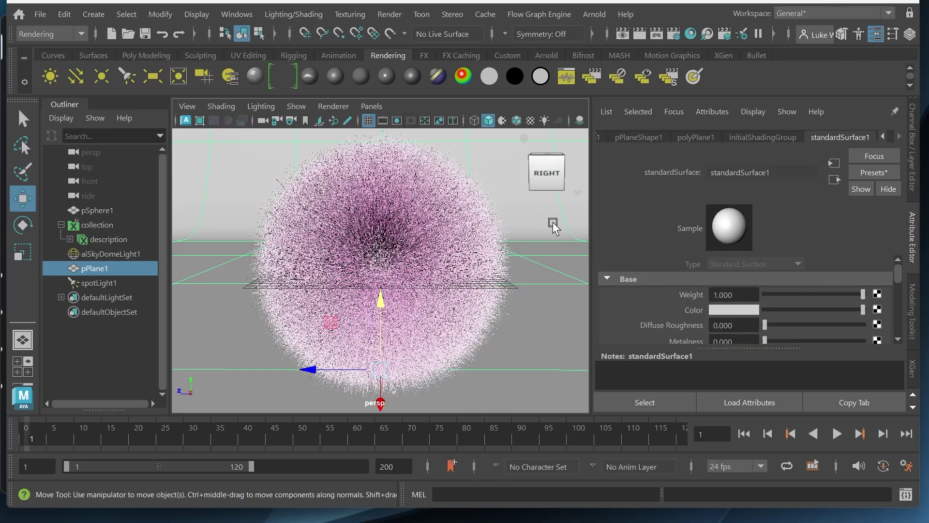
pyautogui.click(377, 251)
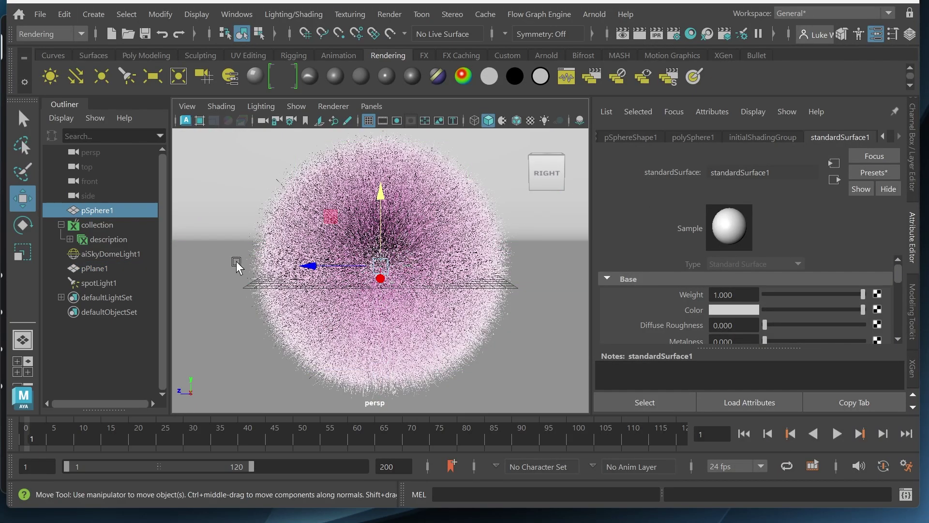
pyautogui.rightClick(366, 247)
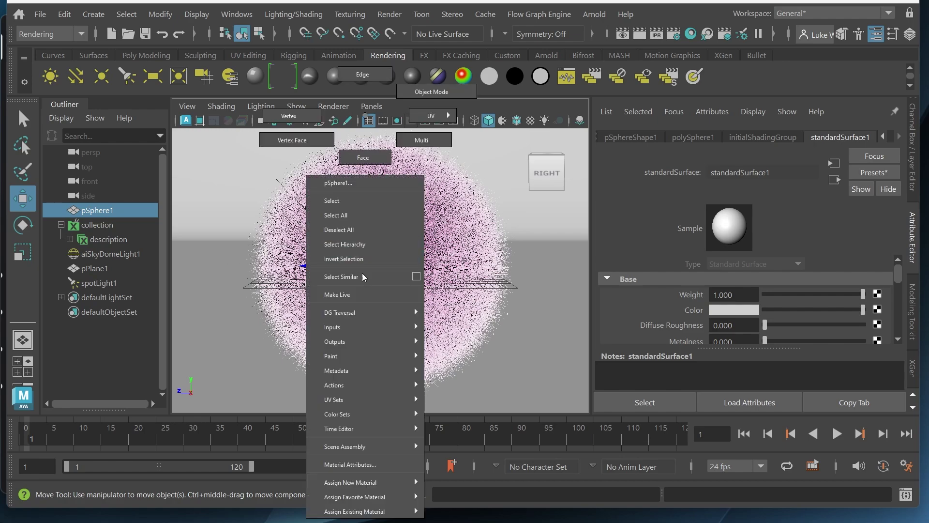
pyautogui.moveTo(363, 484)
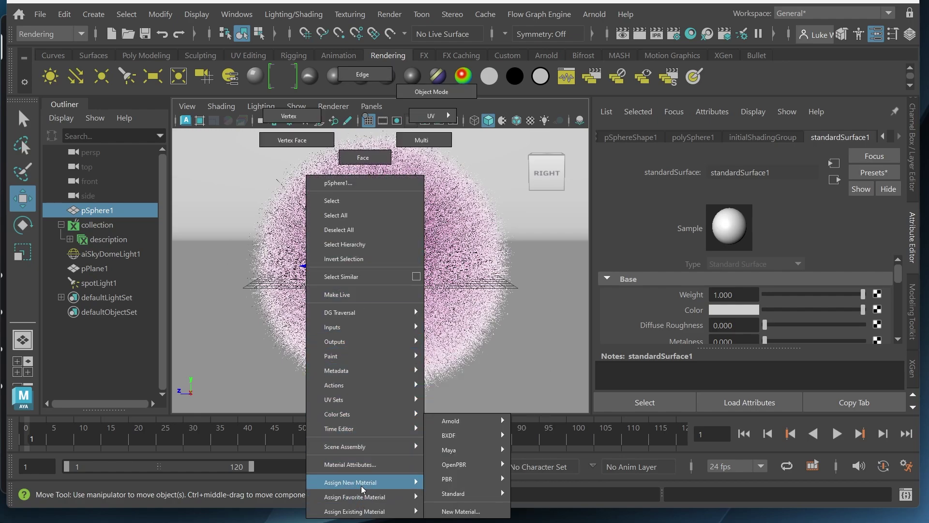
pyautogui.press('Escape')
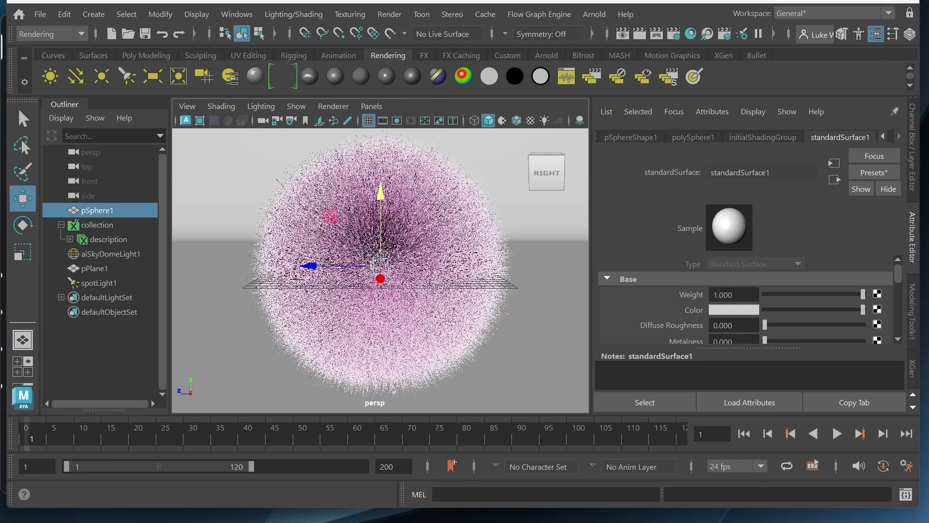
pyautogui.rightClick(403, 256)
pyautogui.moveTo(378, 498)
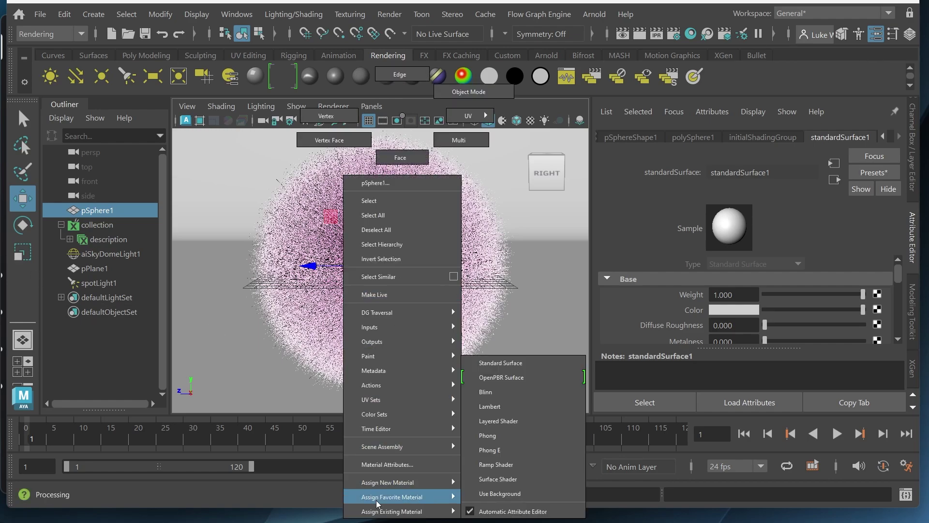
pyautogui.press('Escape')
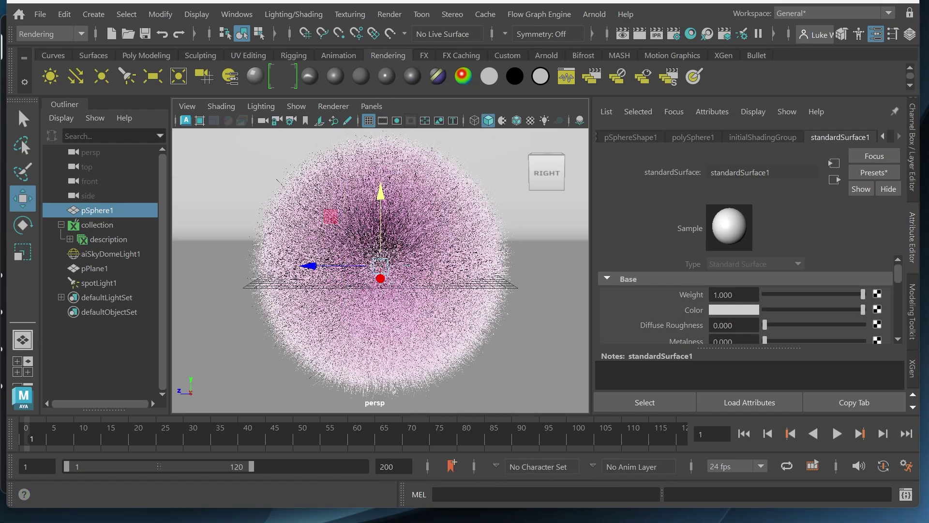
pyautogui.moveTo(403, 256); pyautogui.dragTo(378, 486, button='right')
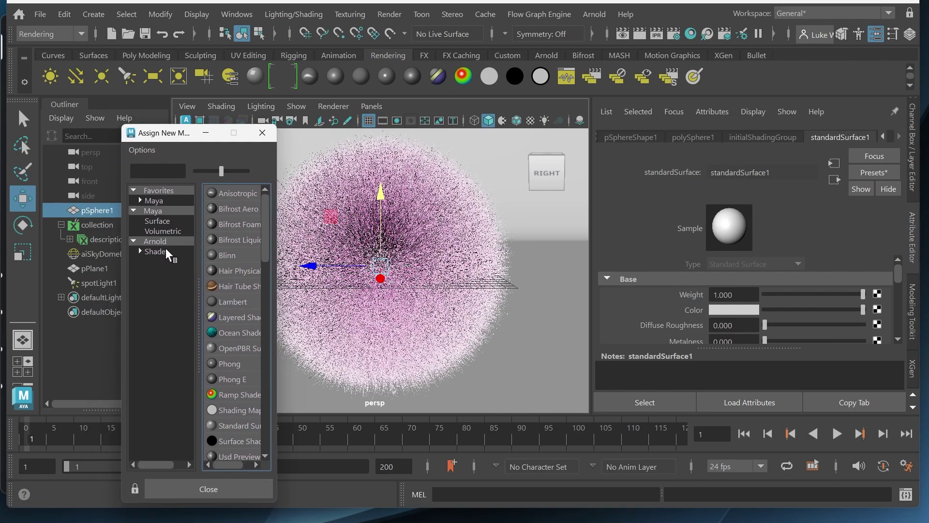
pyautogui.click(155, 252)
pyautogui.moveTo(275, 328); pyautogui.dragTo(333, 328)
pyautogui.click(252, 409)
# Step: Set the aiStandardSurface base colour to a pink swatch from the colour history
pyautogui.scroll(-3, 739, 271)
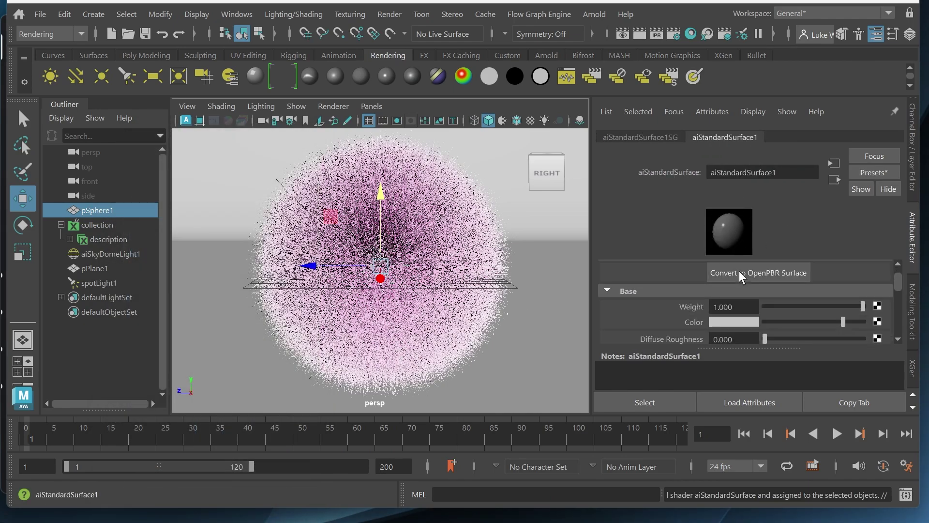
pyautogui.click(736, 292)
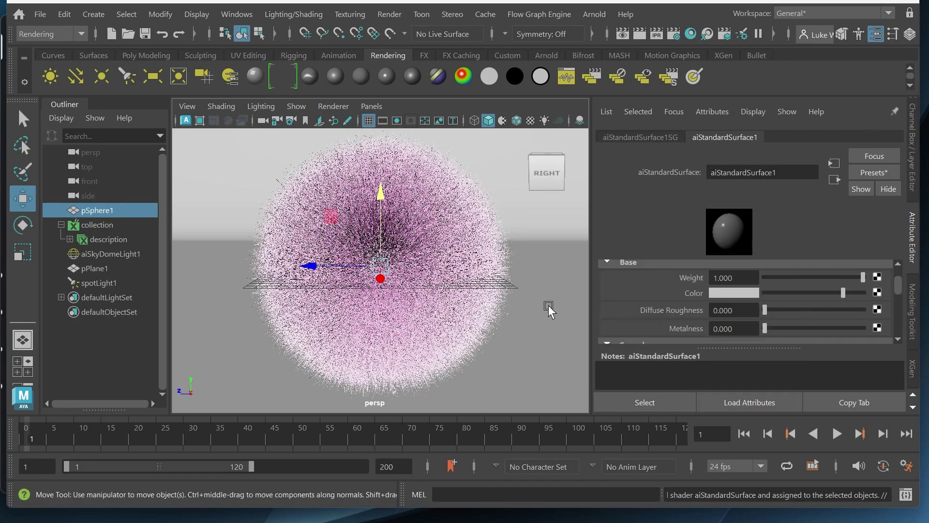
pyautogui.click(756, 304)
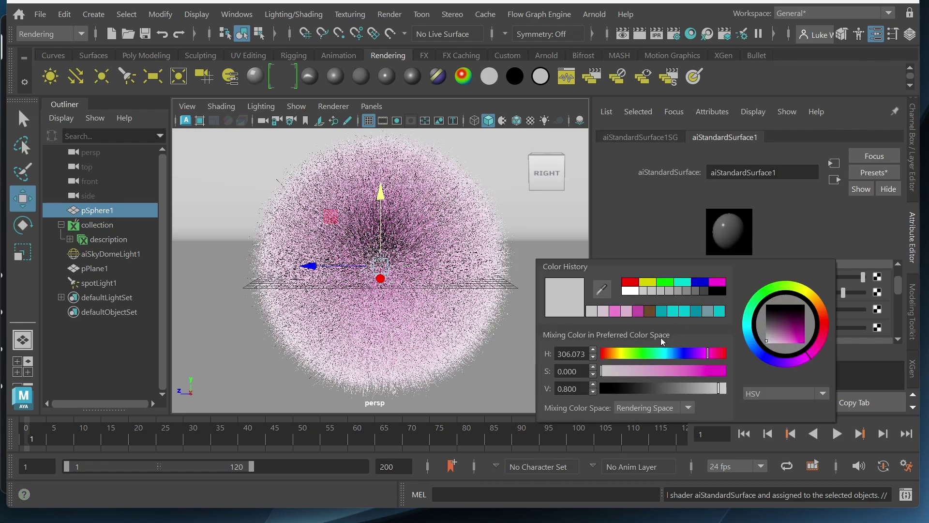
pyautogui.click(613, 314)
pyautogui.click(519, 269)
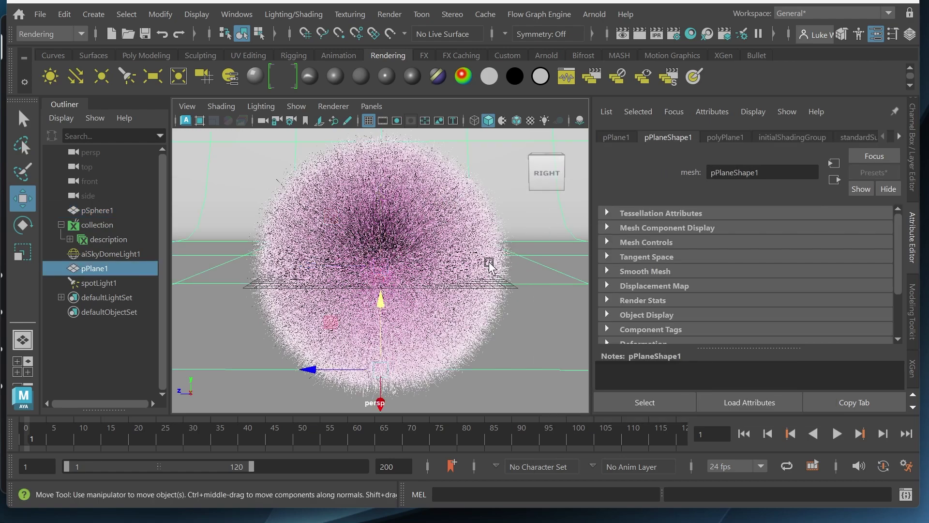
# Step: Raise spotLight1's intensity to 1500 and run a short IPR test render
pyautogui.click(100, 283)
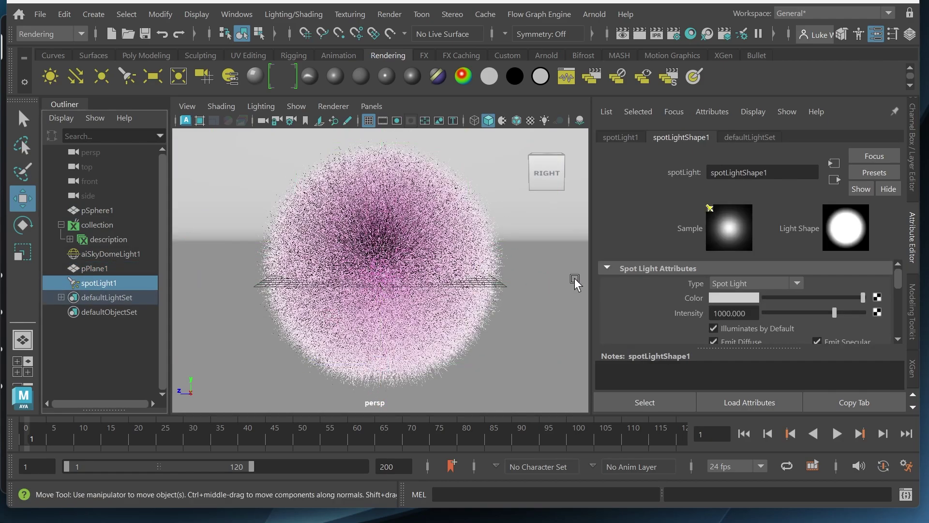
pyautogui.moveTo(752, 313); pyautogui.dragTo(723, 313)
pyautogui.write('5')
pyautogui.press('Return')
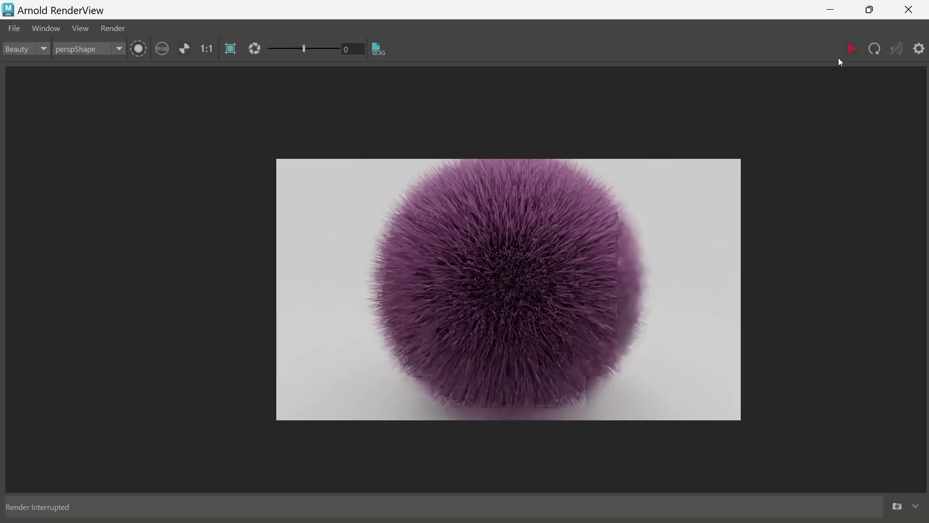
pyautogui.click(853, 49)
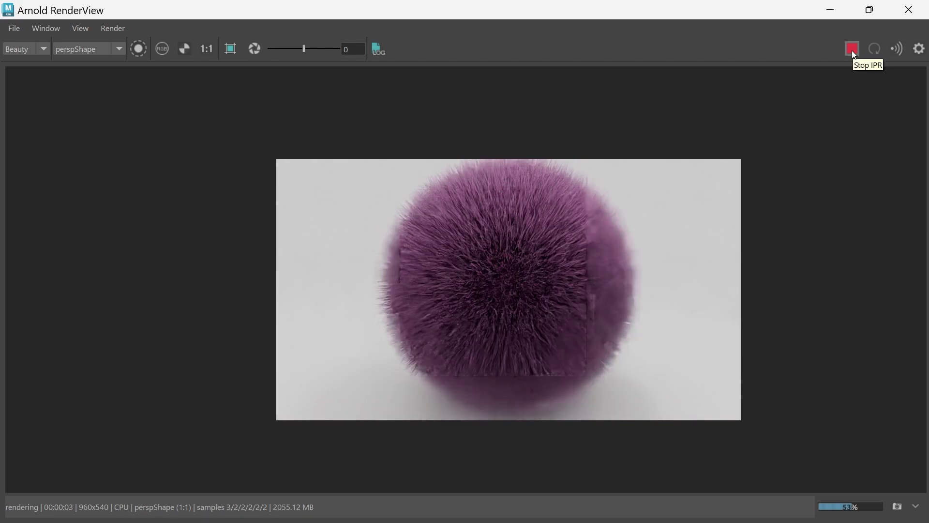
pyautogui.click(853, 48)
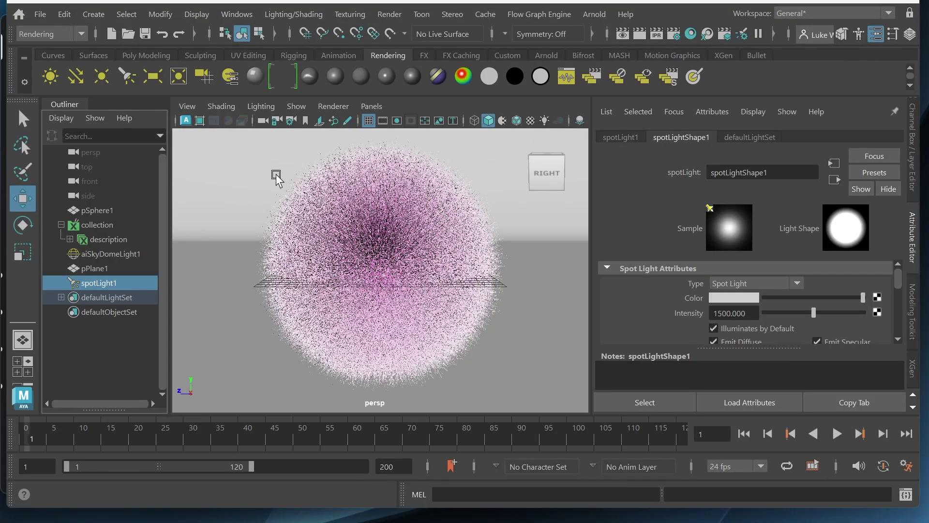
# Step: Make the viewport look through the spotlight
pyautogui.click(372, 106)
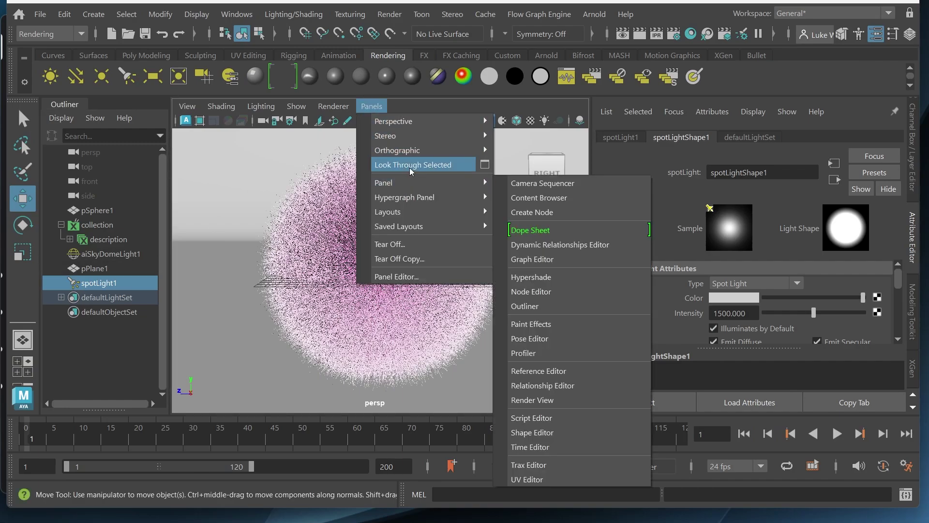
pyautogui.click(412, 165)
pyautogui.scroll(5, 477, 238)
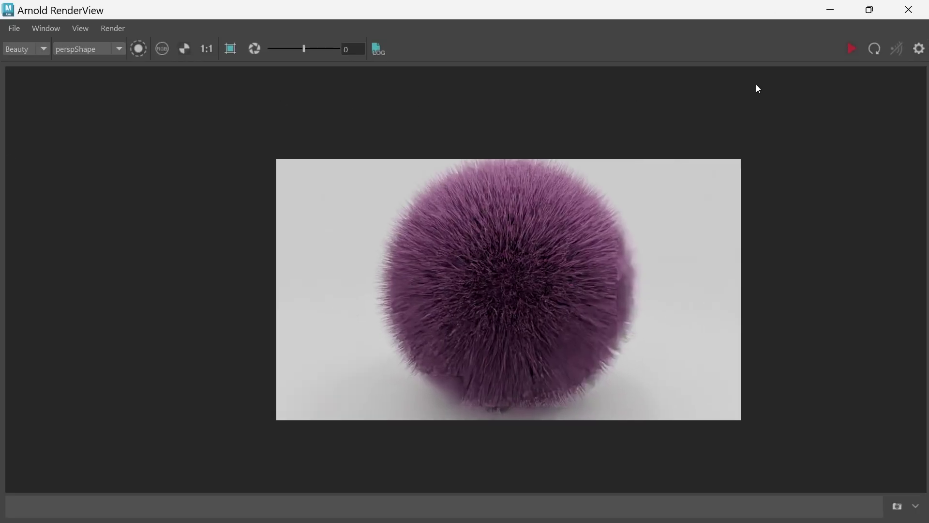
# Step: Restart the Arnold IPR render and let the pink fur sphere on the white backdrop refine
pyautogui.click(859, 49)
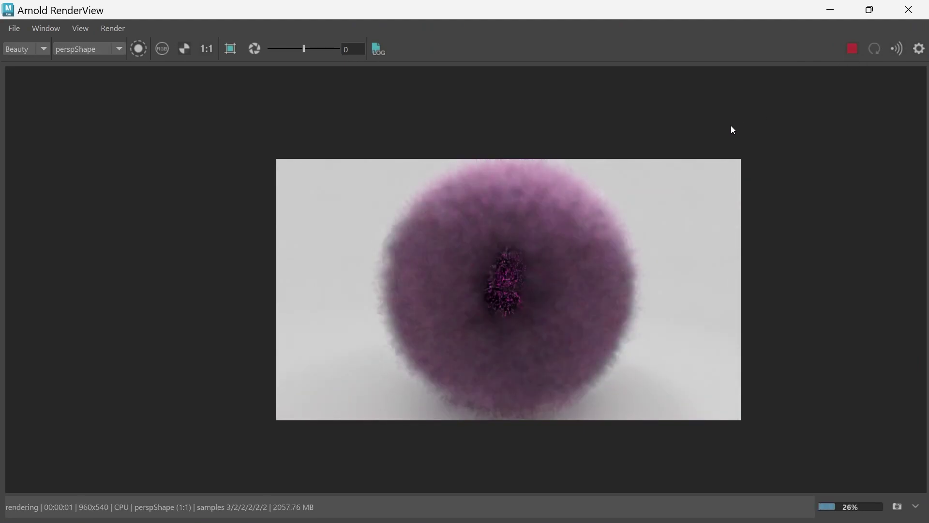